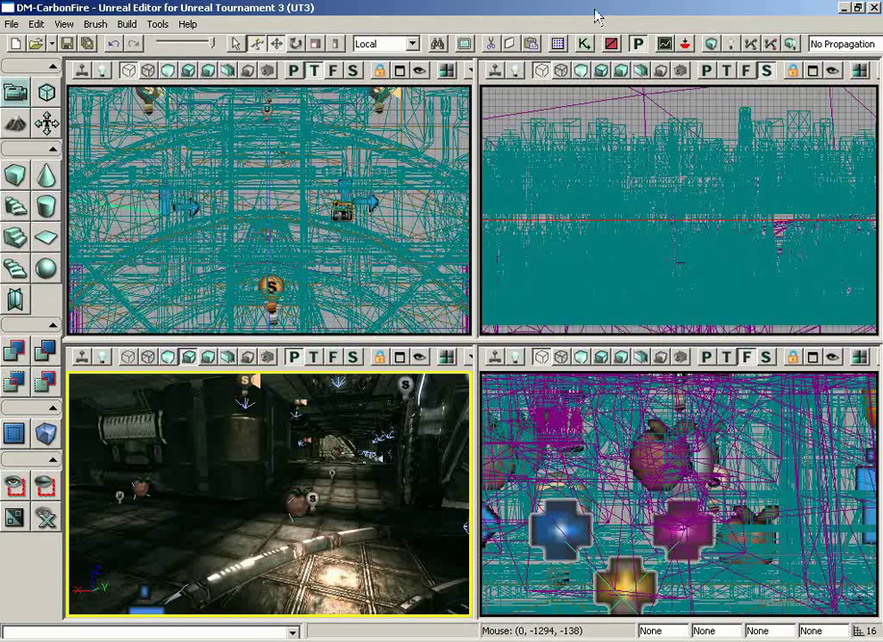
Open the Generic Browser, reposition it over the viewports and display the list of placeable actor classes.
click(558, 44)
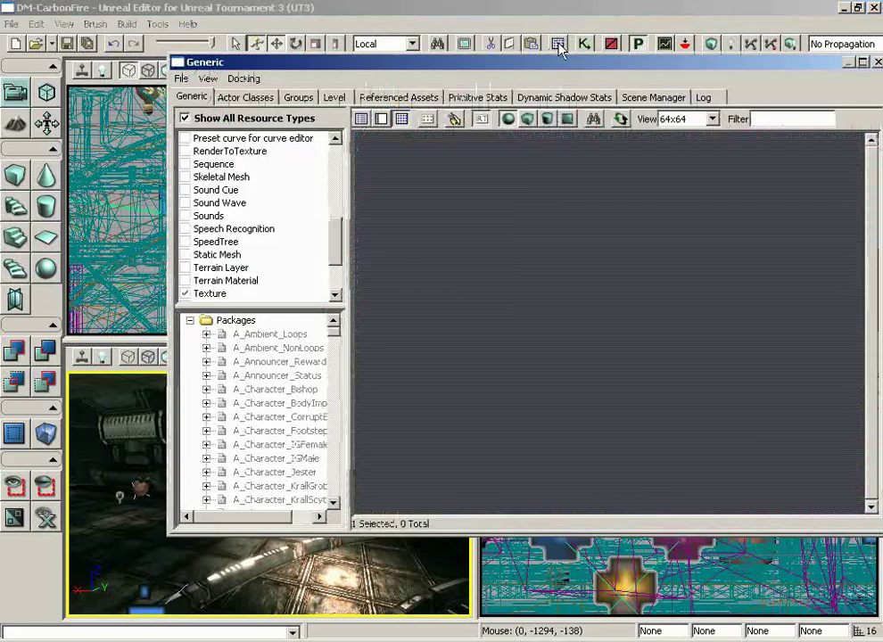
drag(420, 72, 381, 67)
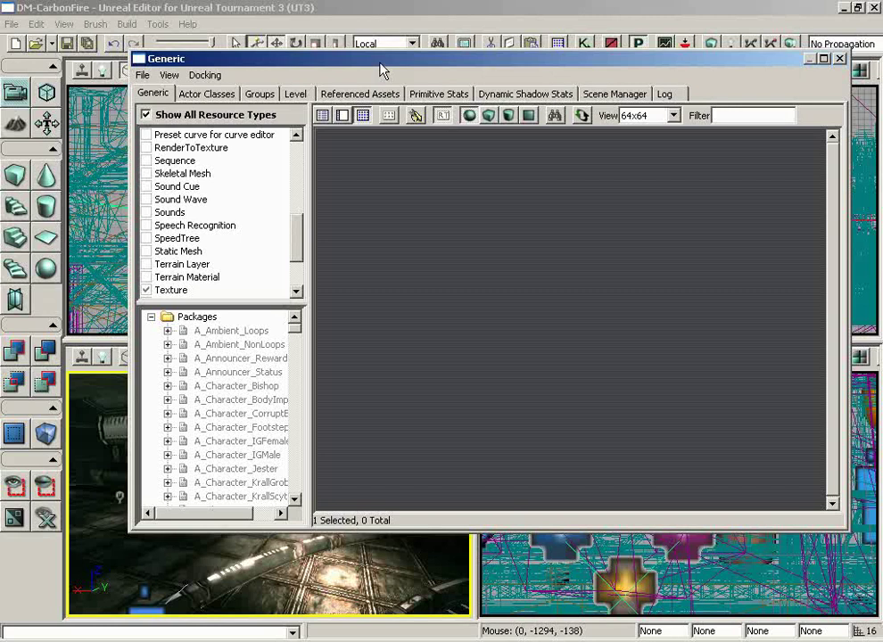
click(205, 93)
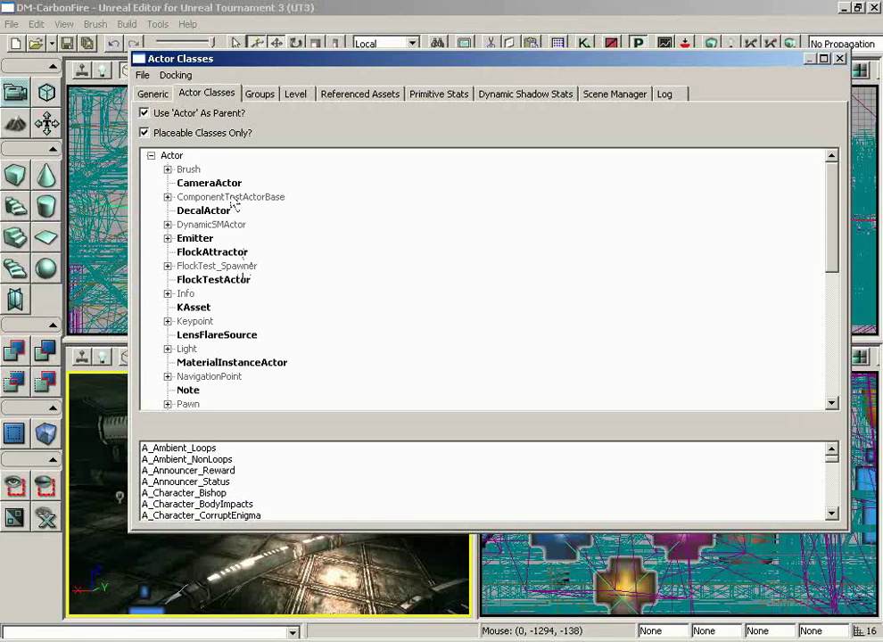
Display the level's groups, hide the Lizights group to compare the perspective view, and show it again.
click(257, 95)
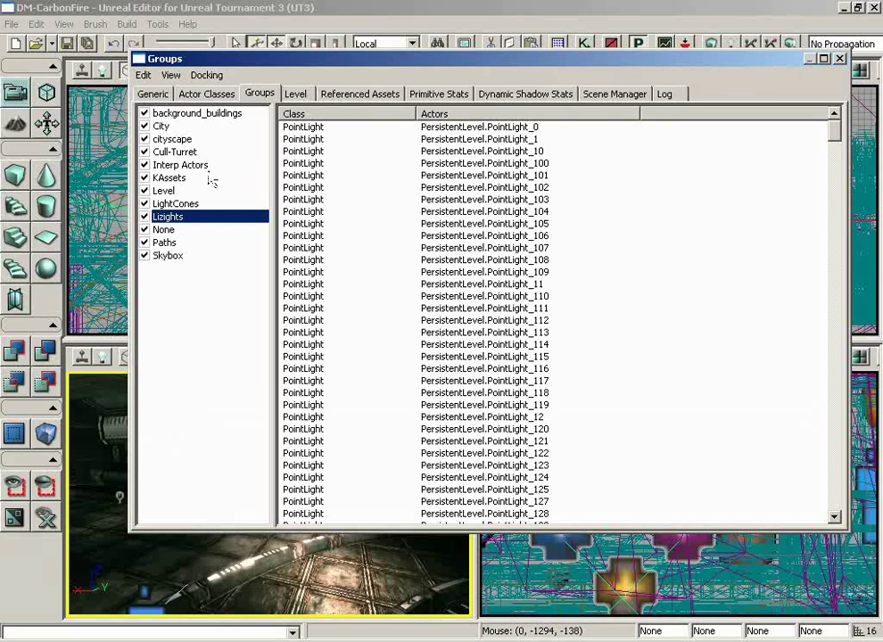
drag(461, 59, 669, 89)
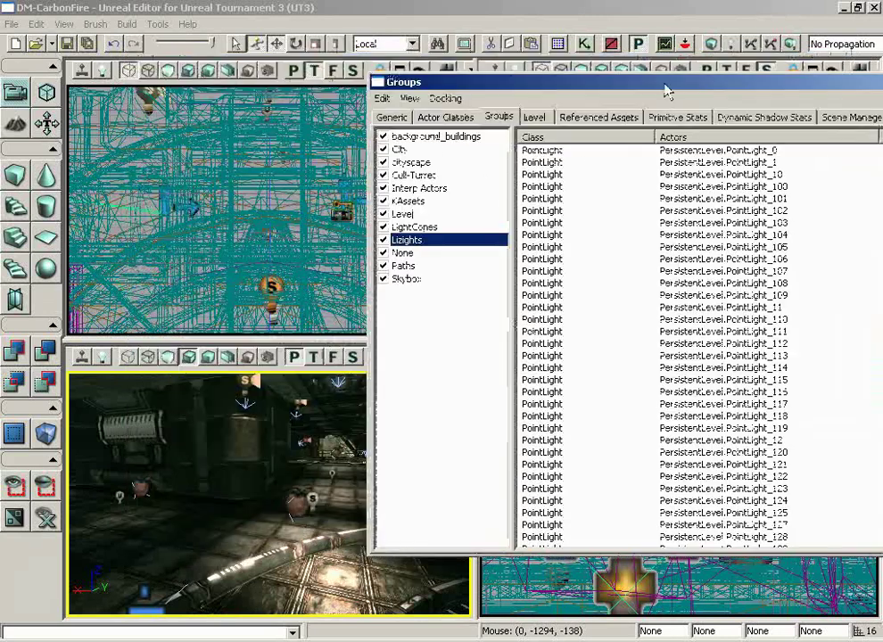
click(384, 240)
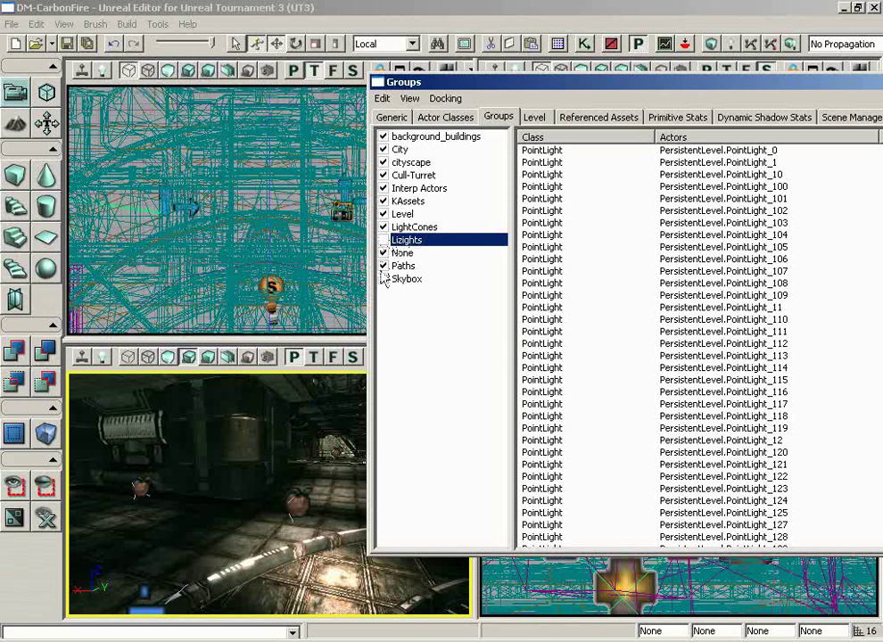
drag(250, 447, 251, 447)
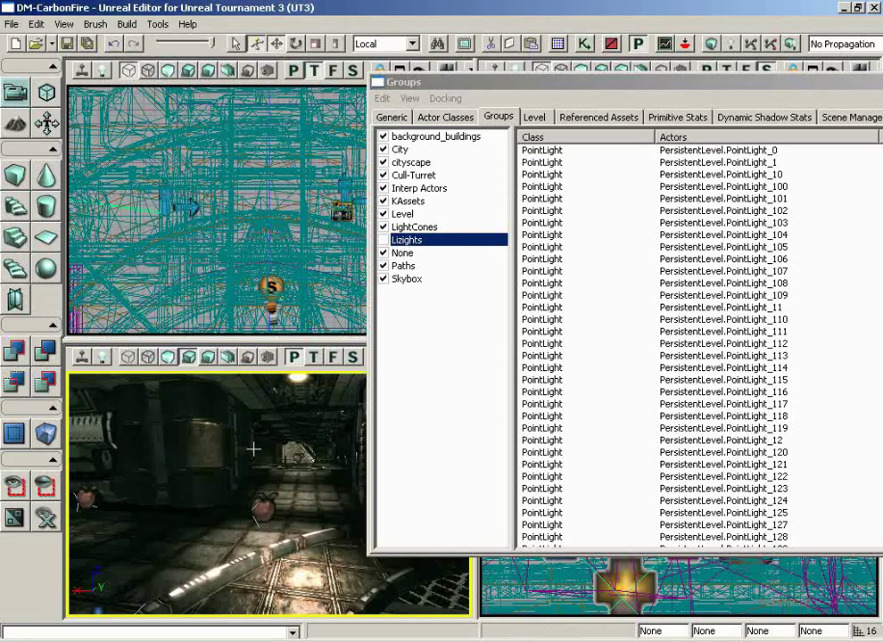
click(384, 241)
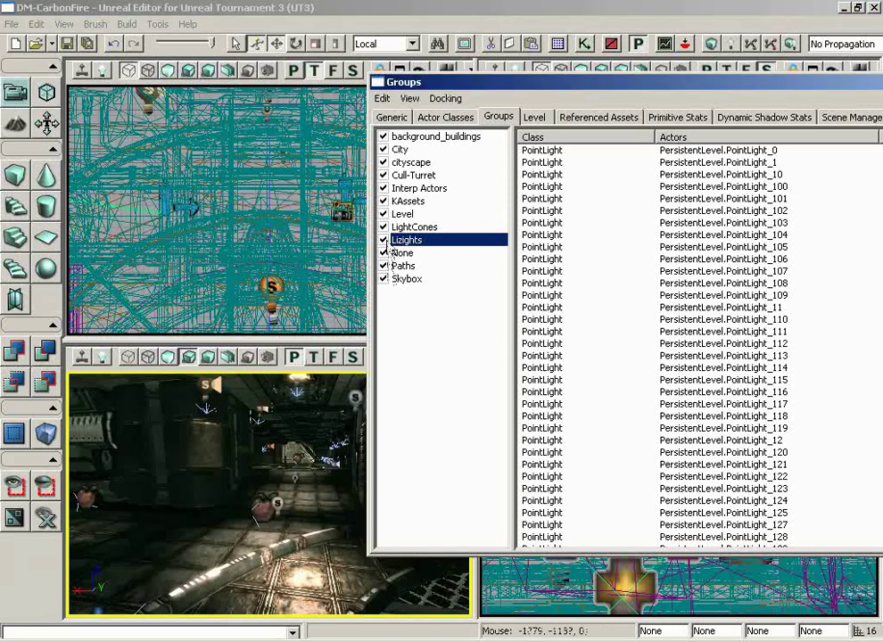
Hide the Level and Skybox groups, turning the perspective view up towards the sky to compare it with and without the skybox.
click(383, 214)
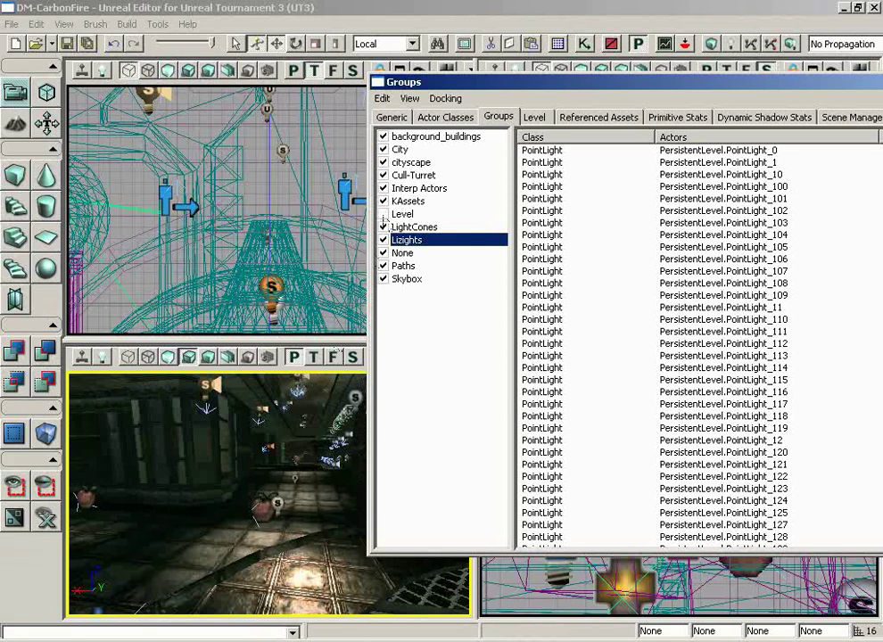
click(384, 278)
right_drag(268, 481, 276, 343)
click(384, 278)
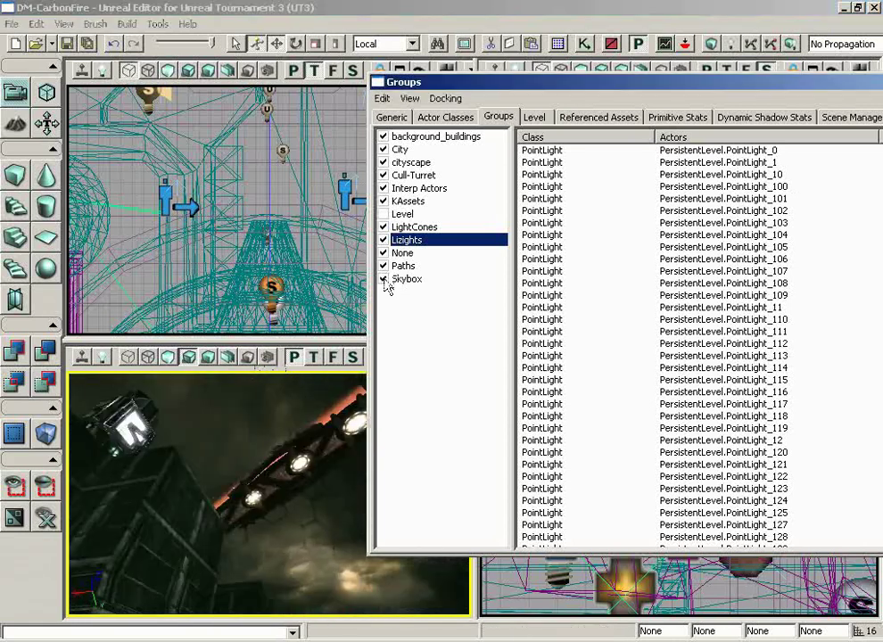
click(385, 278)
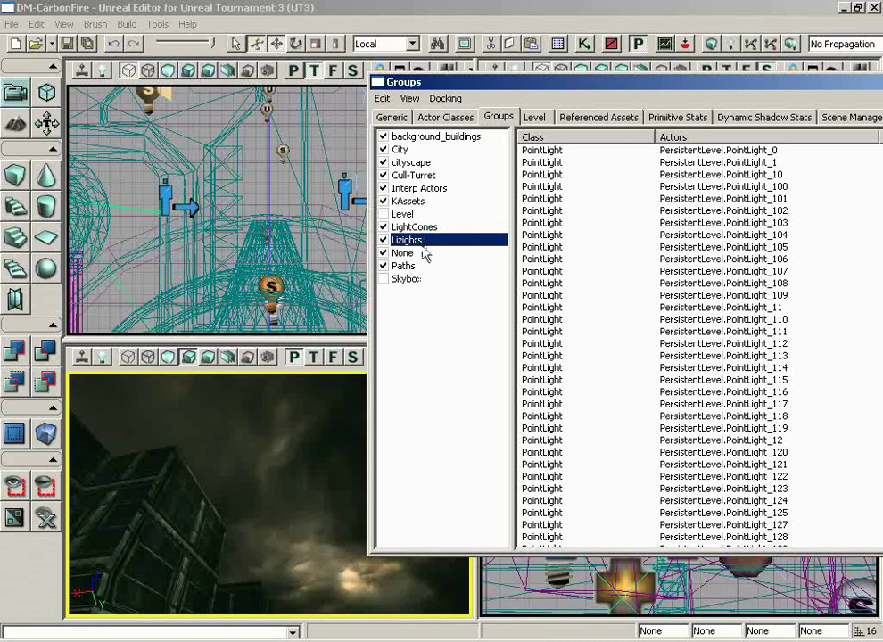
List the actors belonging to the None group and the Skybox group.
click(422, 254)
click(427, 279)
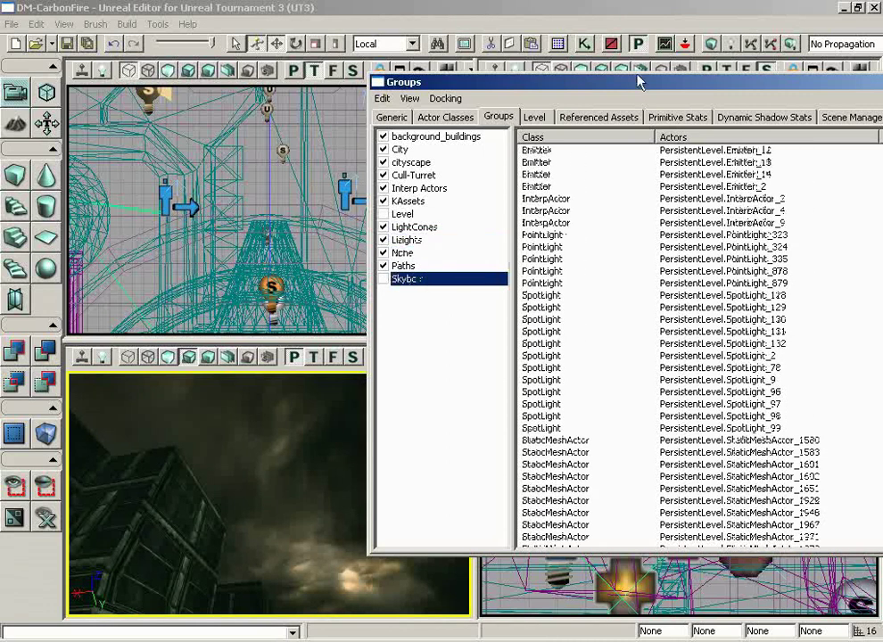
drag(459, 83, 279, 87)
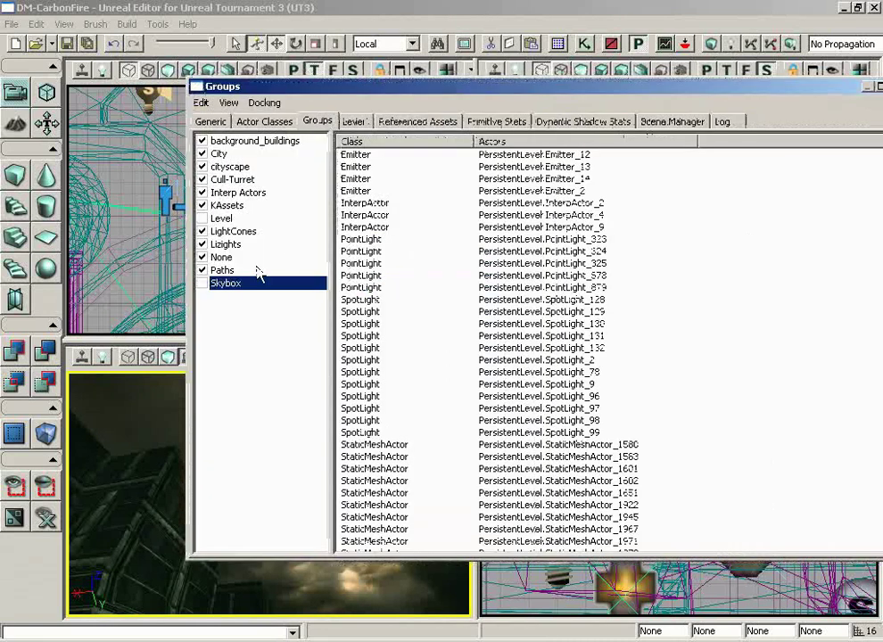
Select the Lizights group to list its actors and make all groups visible.
click(232, 245)
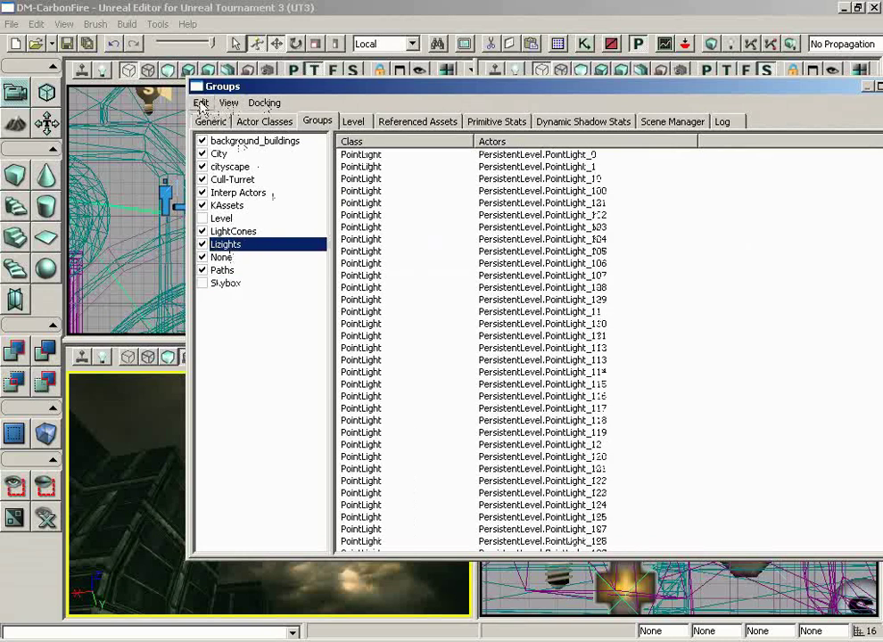
click(202, 104)
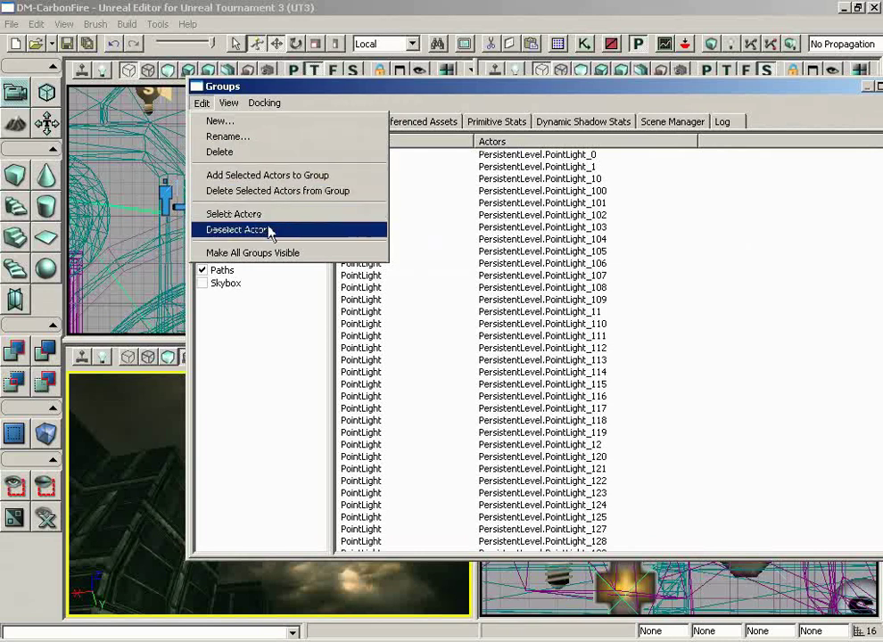
click(270, 253)
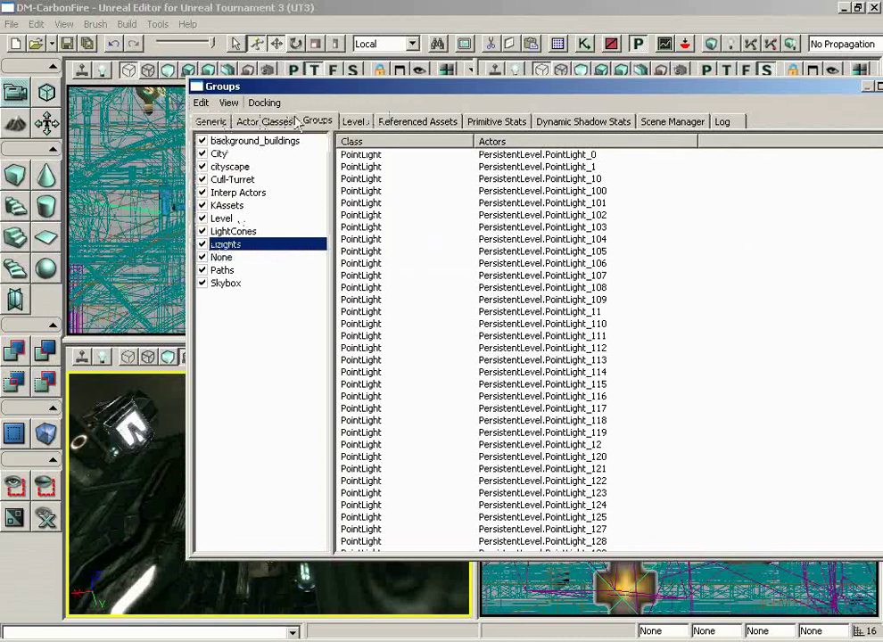
View the level list and the referenced assets, and select a support static mesh in the perspective view to load its references.
click(354, 122)
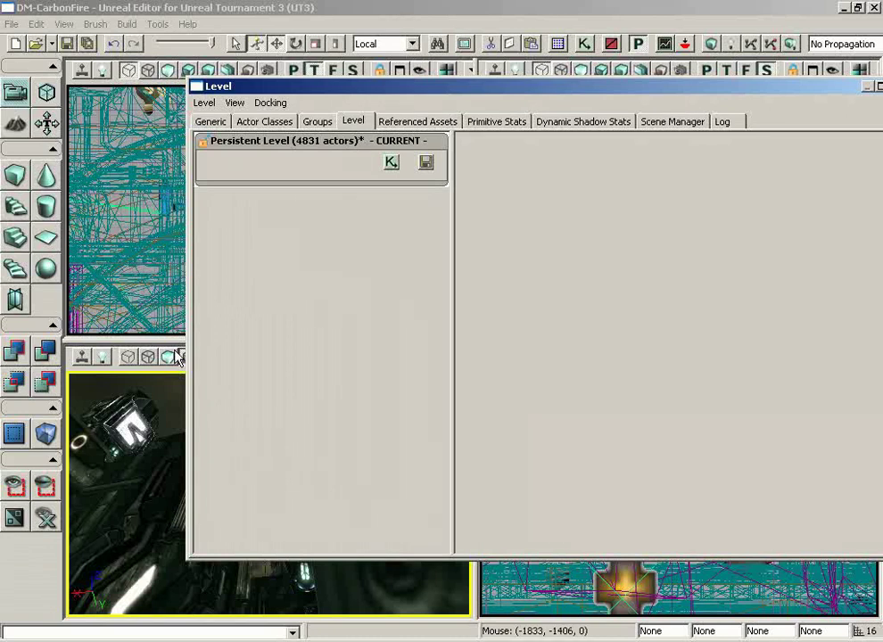
click(412, 123)
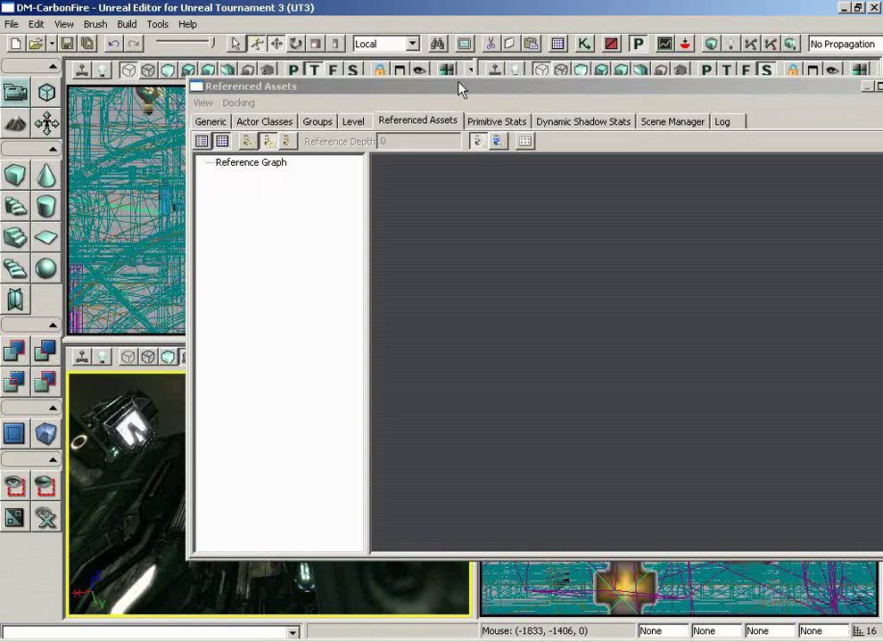
drag(151, 514, 161, 616)
drag(379, 87, 600, 88)
mouse_move(268, 469)
mouse_down()
mouse_move(138, 455)
mouse_move(268, 469)
mouse_up()
click(267, 469)
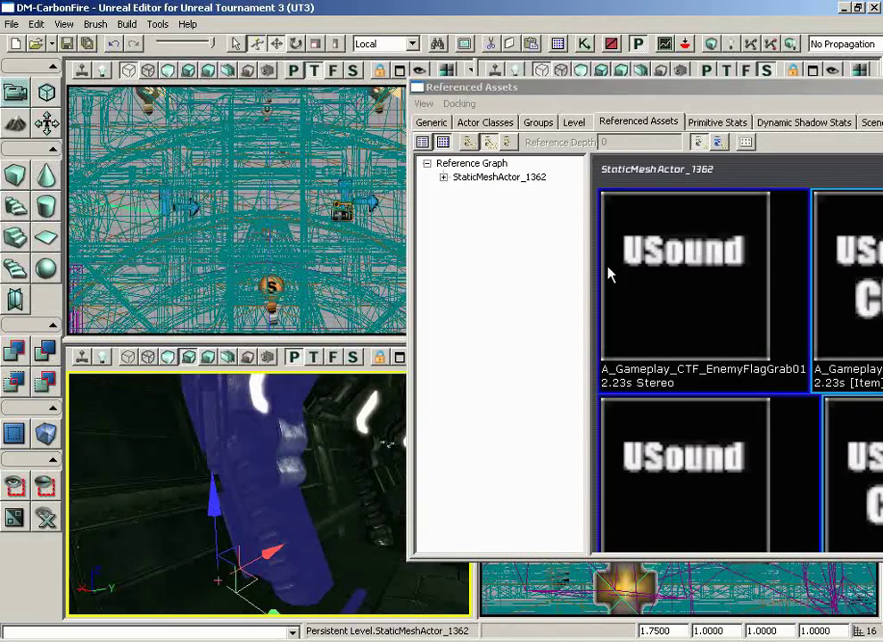
Expand the static mesh actor's reference graph through its mesh component and S_LT_Supports_SM_OrgSup01C down to the M_LT_Supports_SM_OrgSup01 material's expressions.
drag(603, 89, 379, 91)
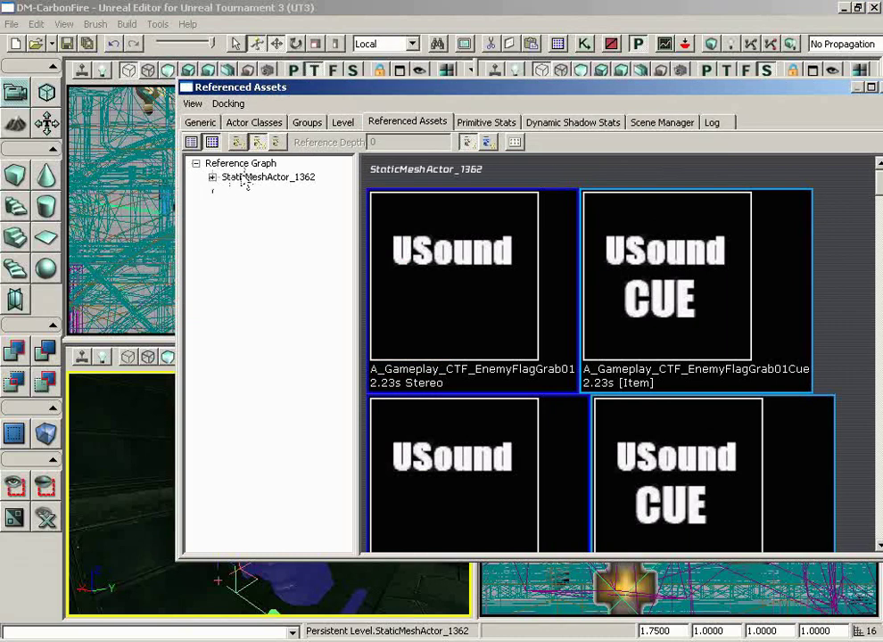
click(212, 178)
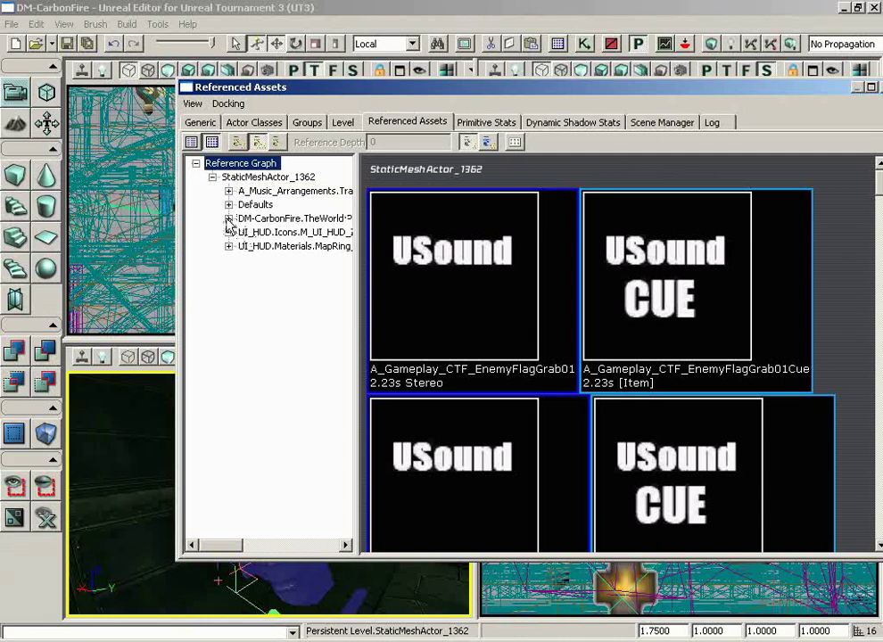
click(229, 219)
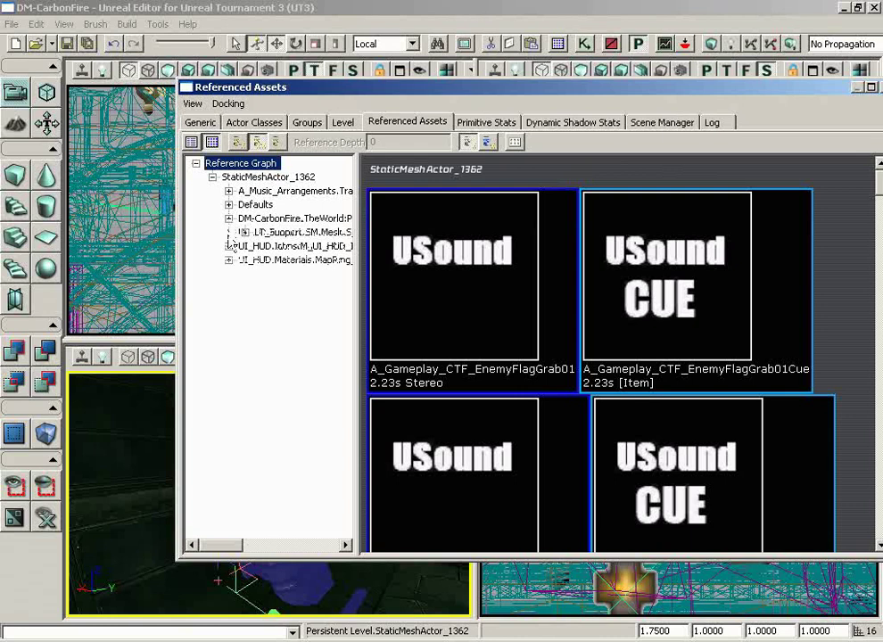
drag(356, 255, 721, 254)
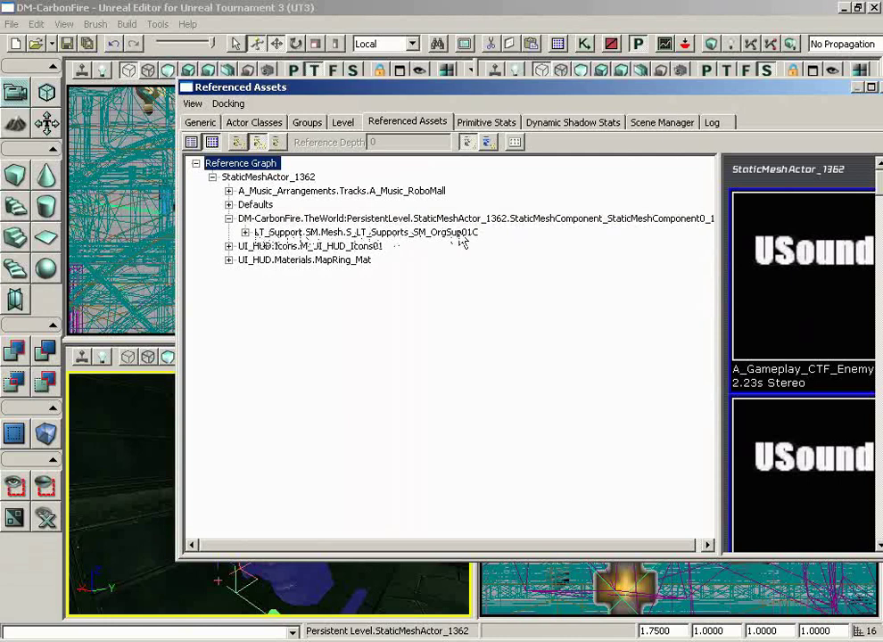
click(246, 232)
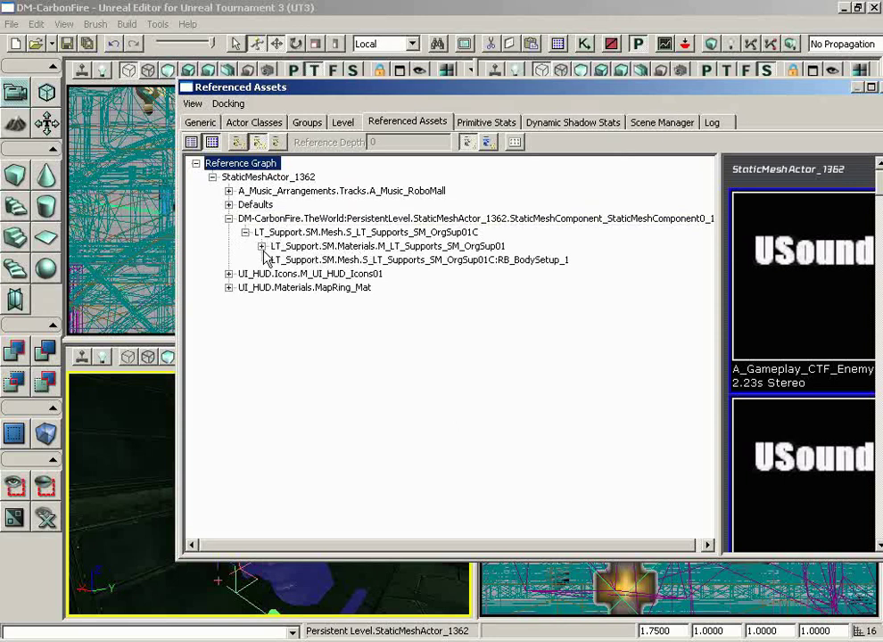
click(261, 246)
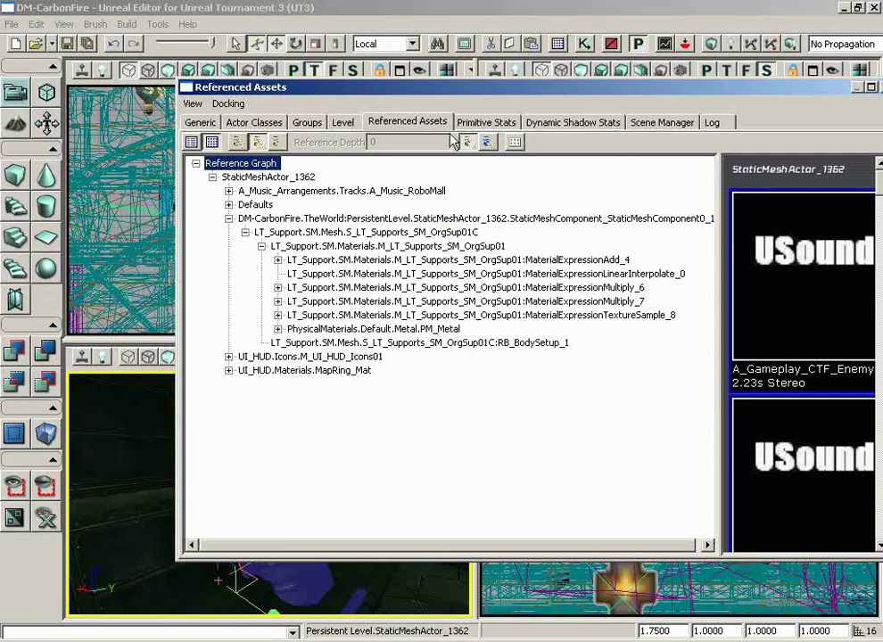
Examine the primitive statistics across all columns, from counts and triangles to lights, lightmaps and radii, and open the dynamic shadow statistics.
click(479, 123)
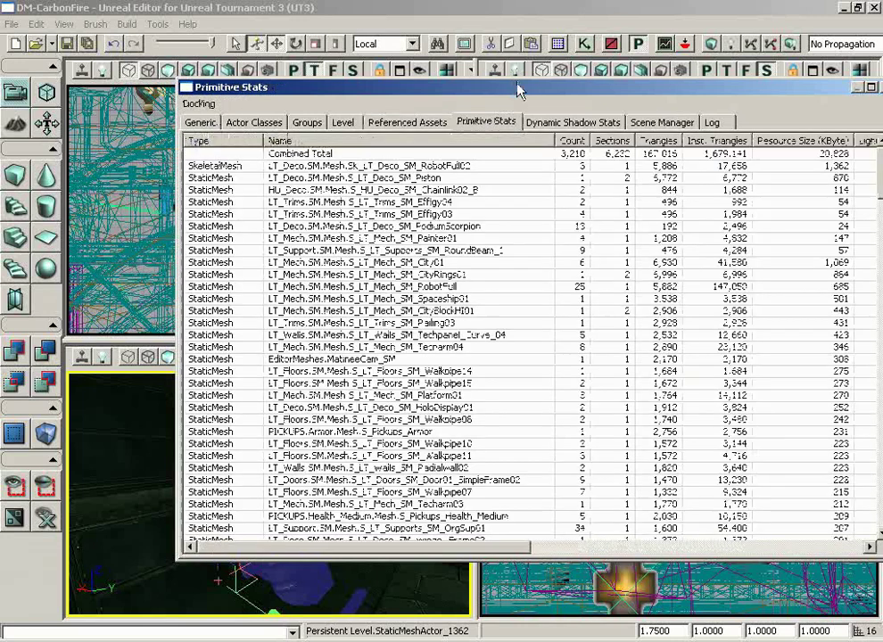
drag(517, 89, 410, 92)
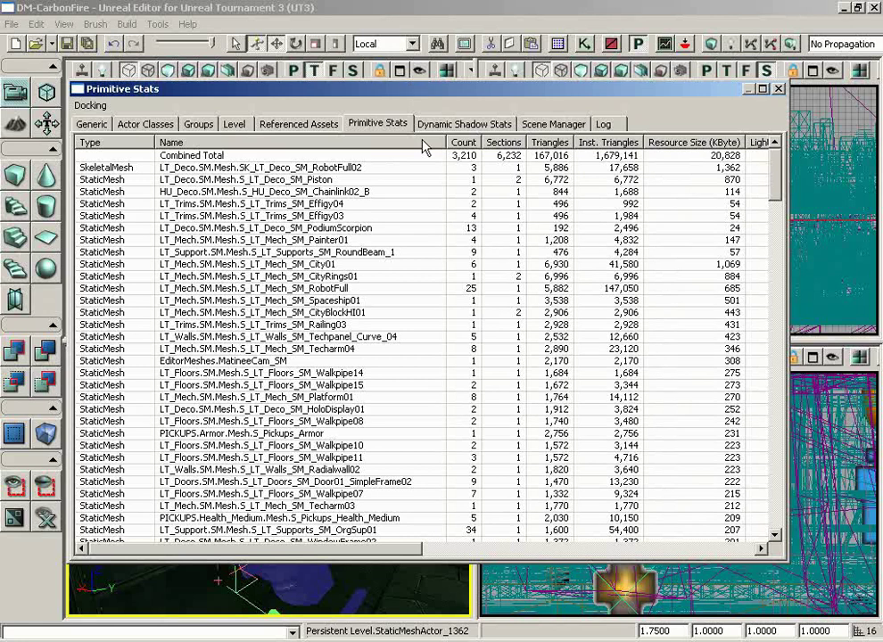
drag(365, 547, 392, 553)
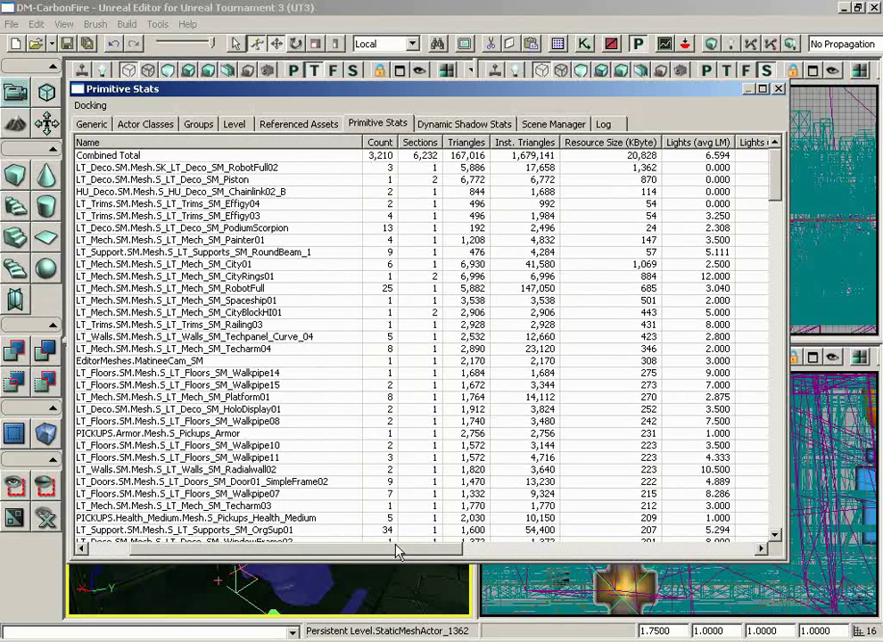
drag(398, 549, 574, 552)
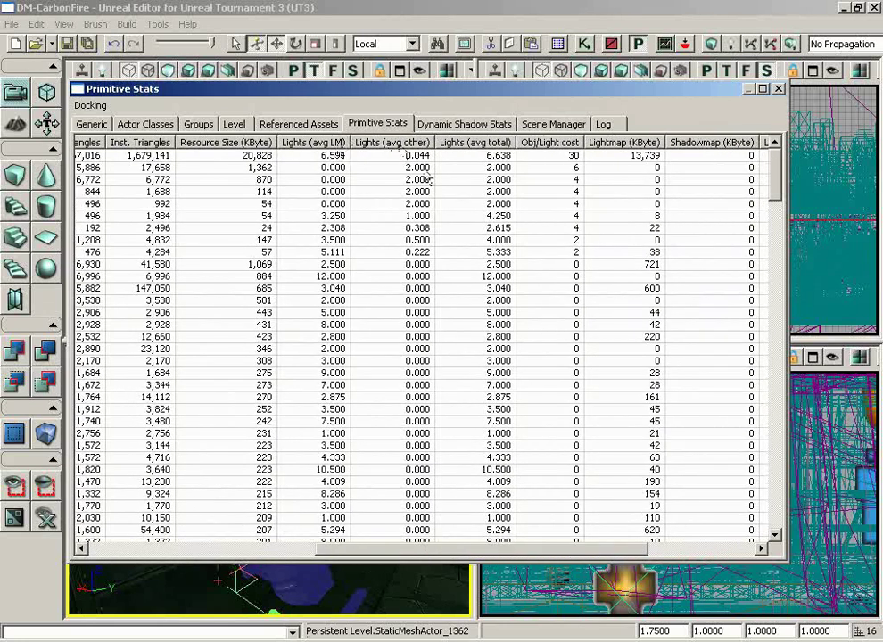
drag(436, 550, 523, 552)
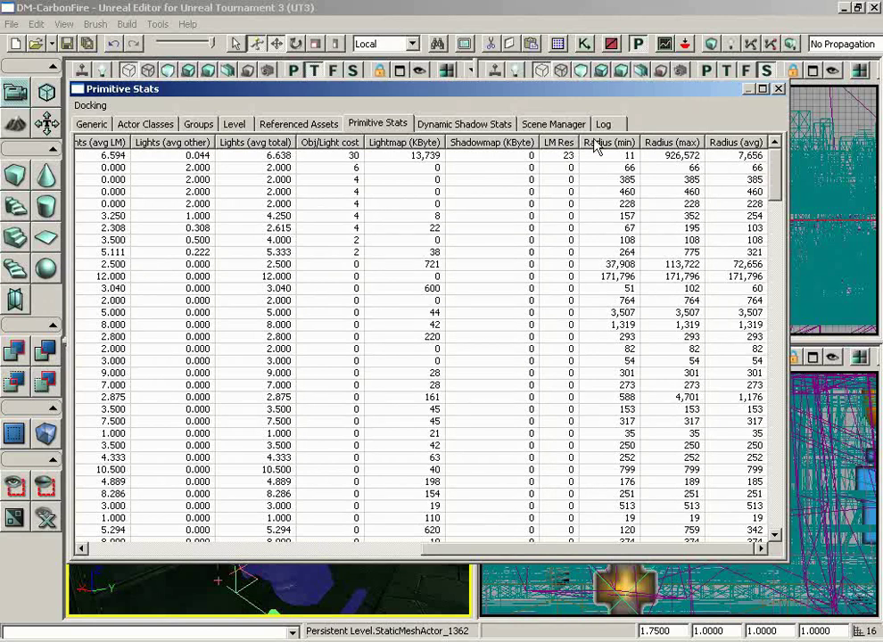
click(460, 124)
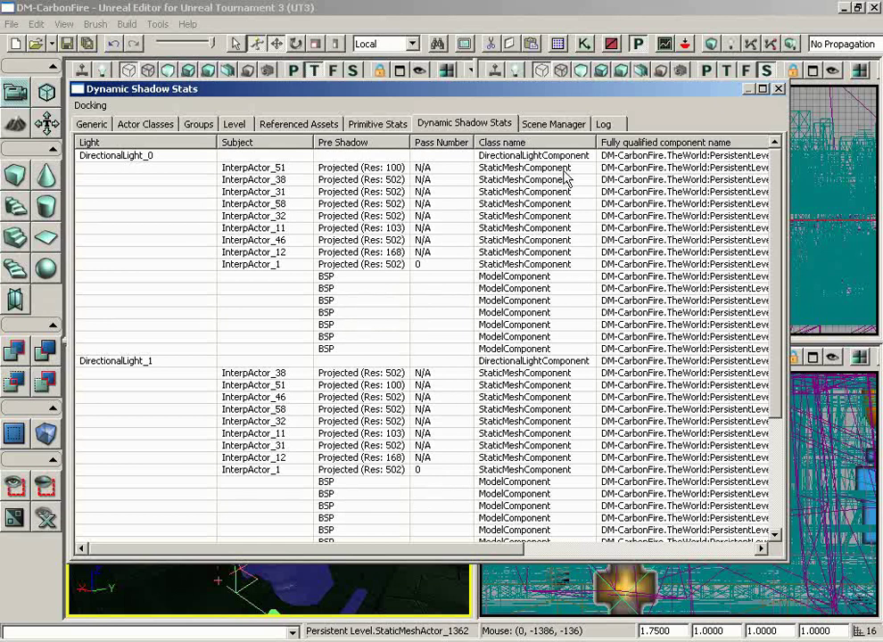
Open the Scene Manager and list the actors of PersistentLevel.
click(550, 124)
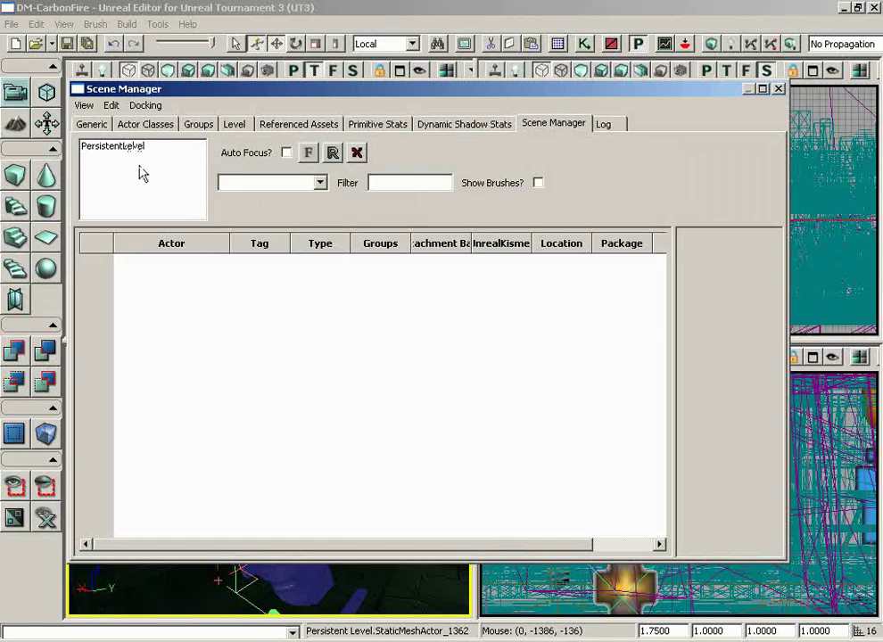
click(124, 152)
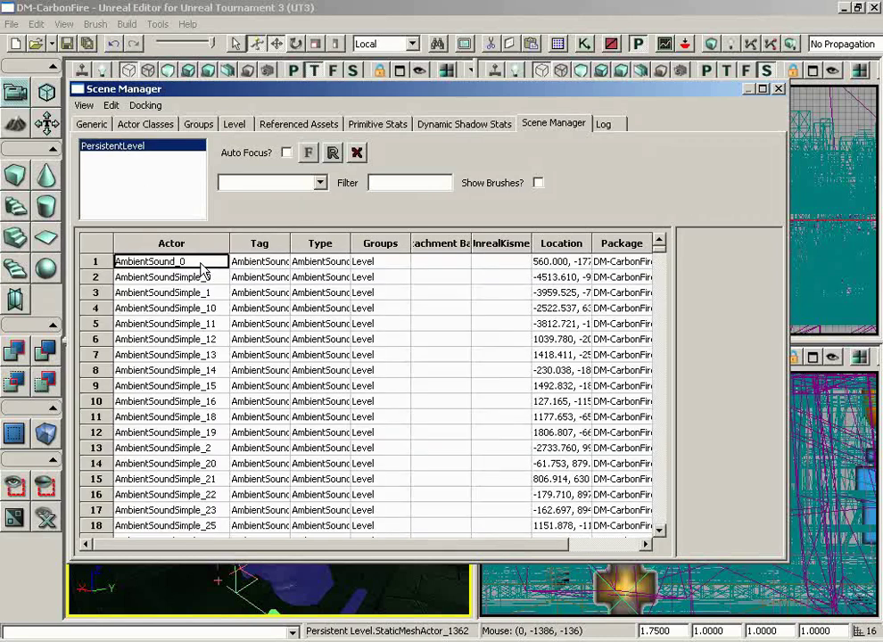
mouse_move(658, 256)
mouse_down()
mouse_move(658, 339)
mouse_move(658, 253)
mouse_up()
Enable Auto Focus and select the AmbientSoundSimple_1 actor so the viewports centre on it, keeping them uncovered by the browser window.
click(286, 153)
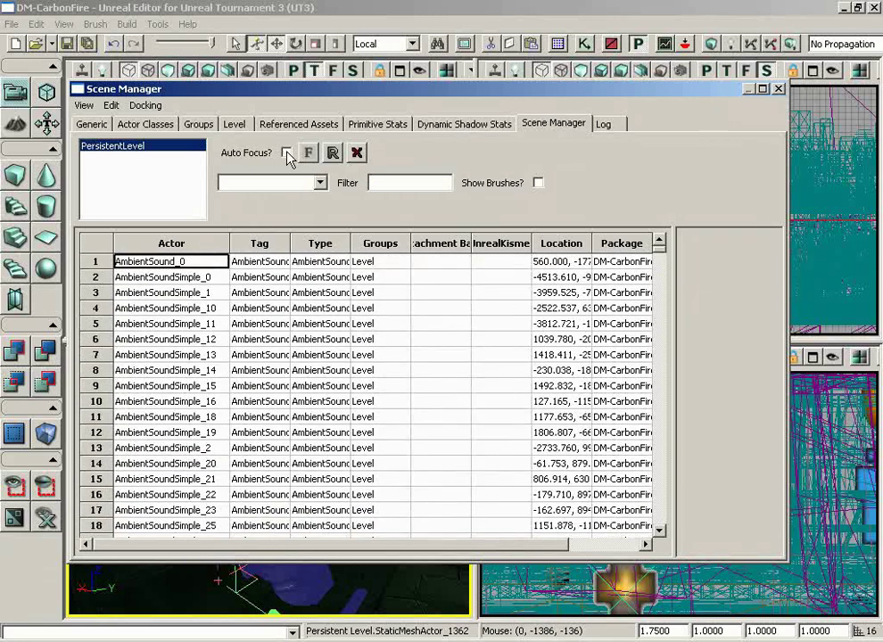
click(174, 294)
drag(378, 90, 687, 78)
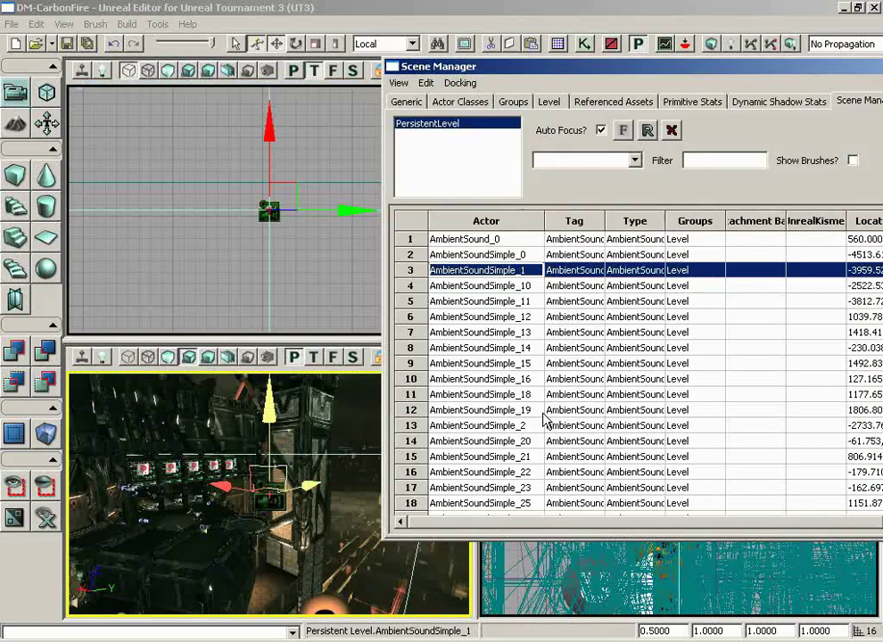
Centre the viewports on AmbientSoundSimple_19, AmbientSoundSimple_21 and AmbientSoundSimple_23 in turn, and reposition the browser window to reveal its remaining sections.
click(499, 410)
click(509, 455)
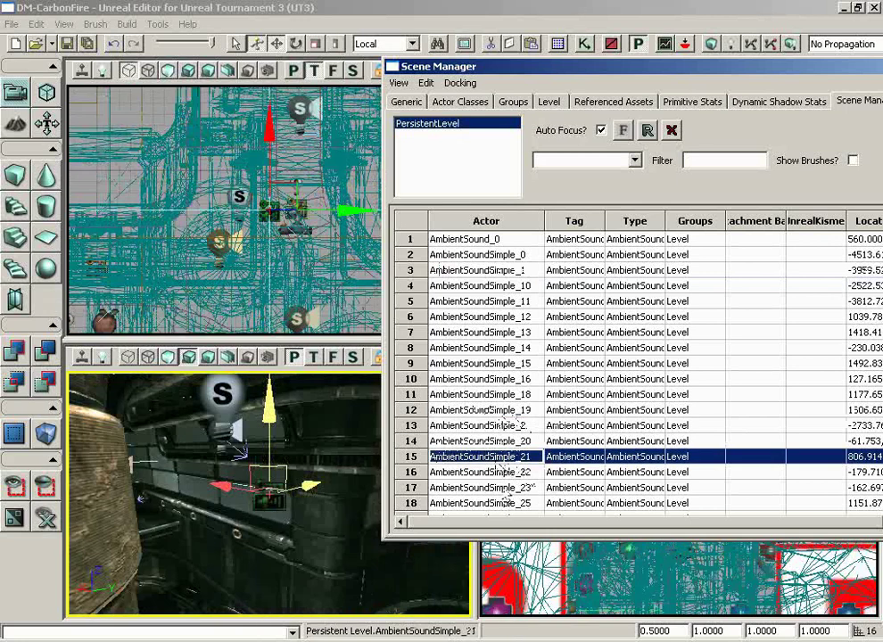
click(515, 488)
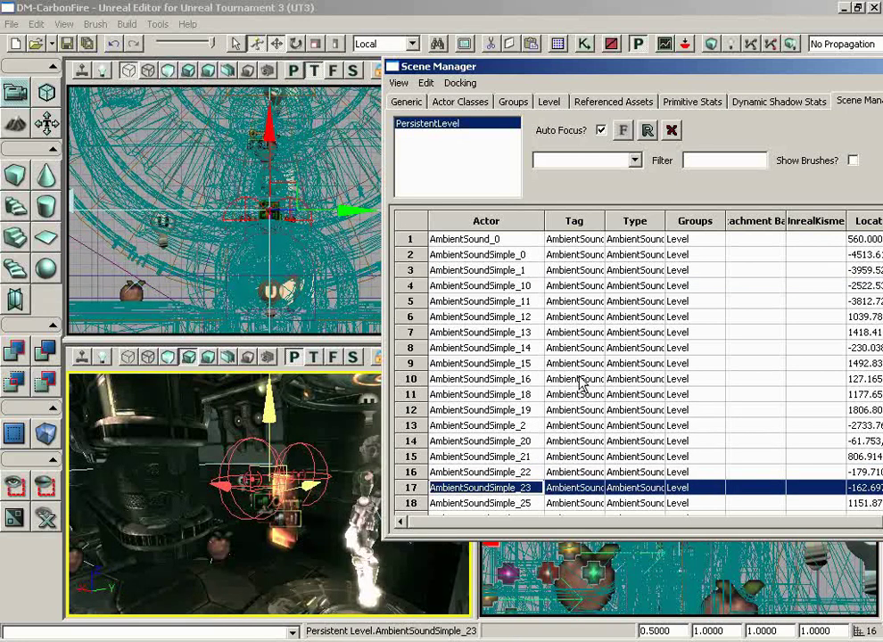
drag(455, 64, 263, 57)
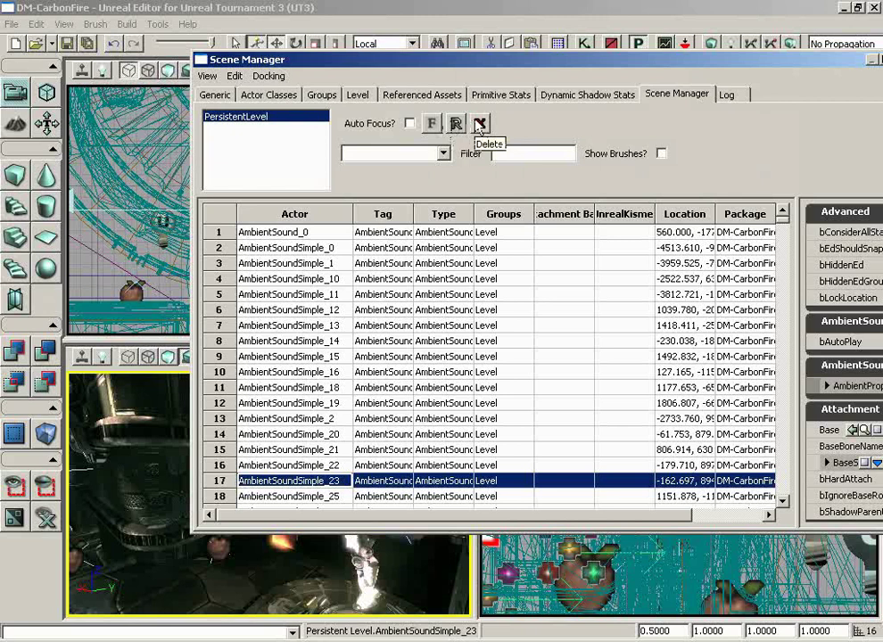
Restrict the actor list to the SpotLight type and, with Auto Focus enabled, select SpotLight_104 and SpotLight_107 in turn.
click(405, 155)
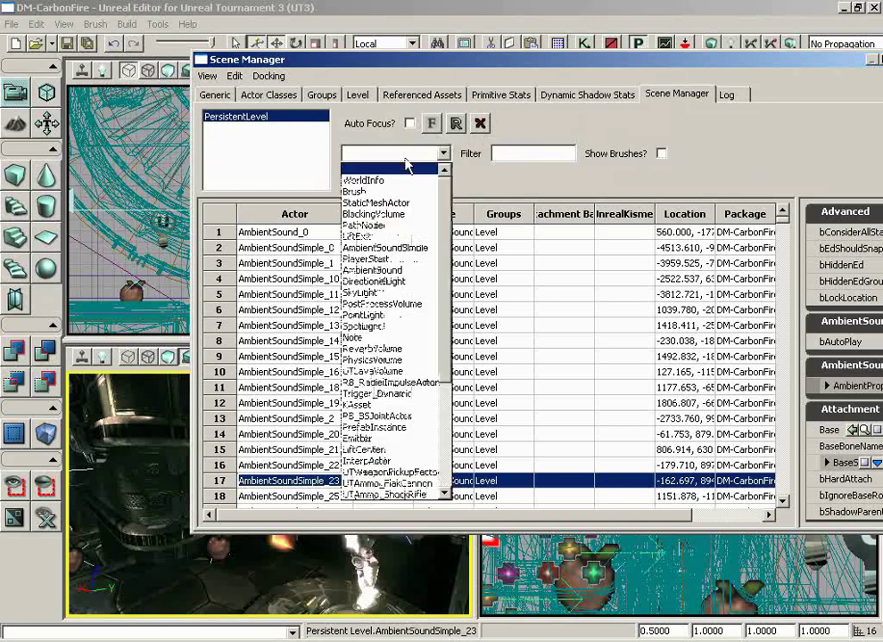
click(379, 327)
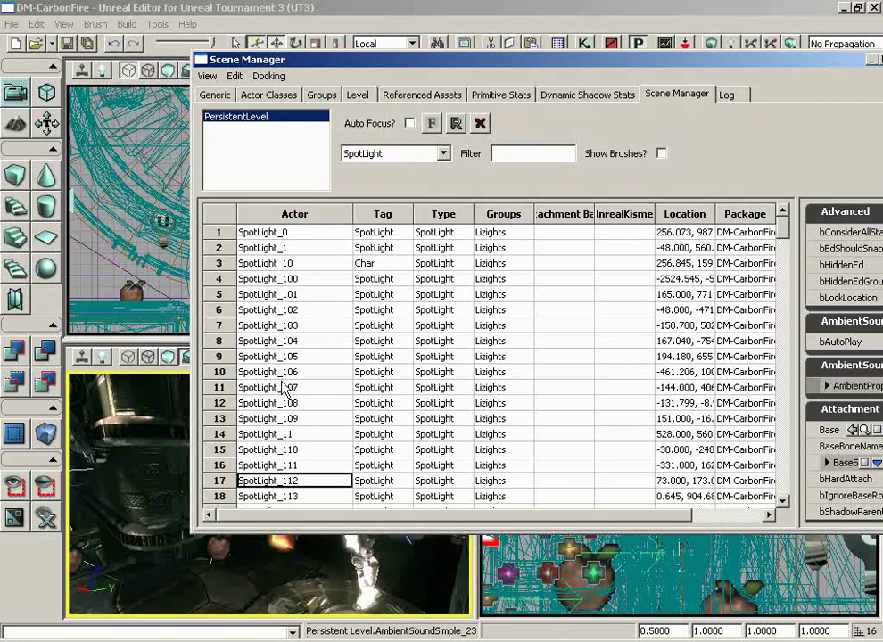
click(409, 124)
click(283, 341)
click(281, 387)
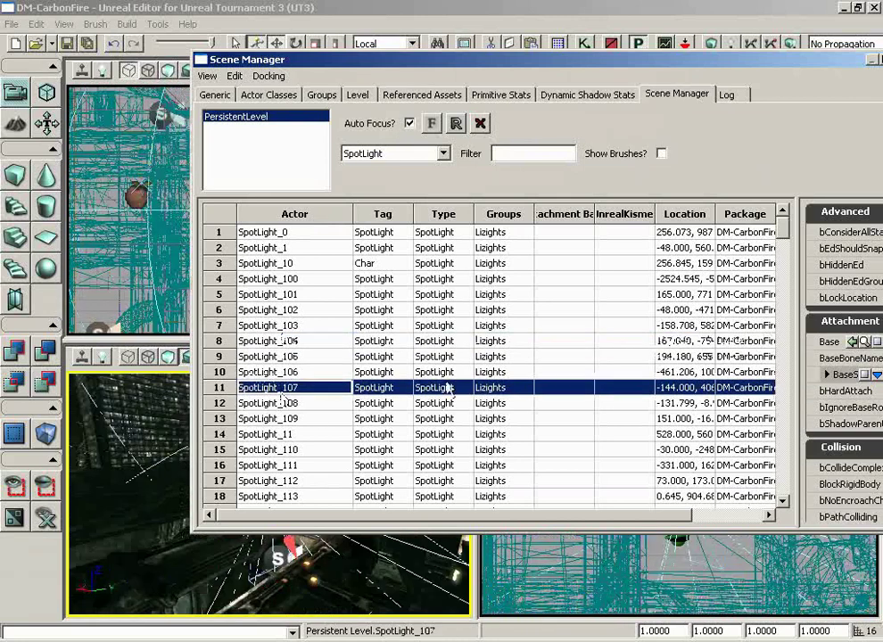
Filter the spotlights by the text 2, and clear the SpotLight type restriction so the filter covers all actor types.
click(514, 154)
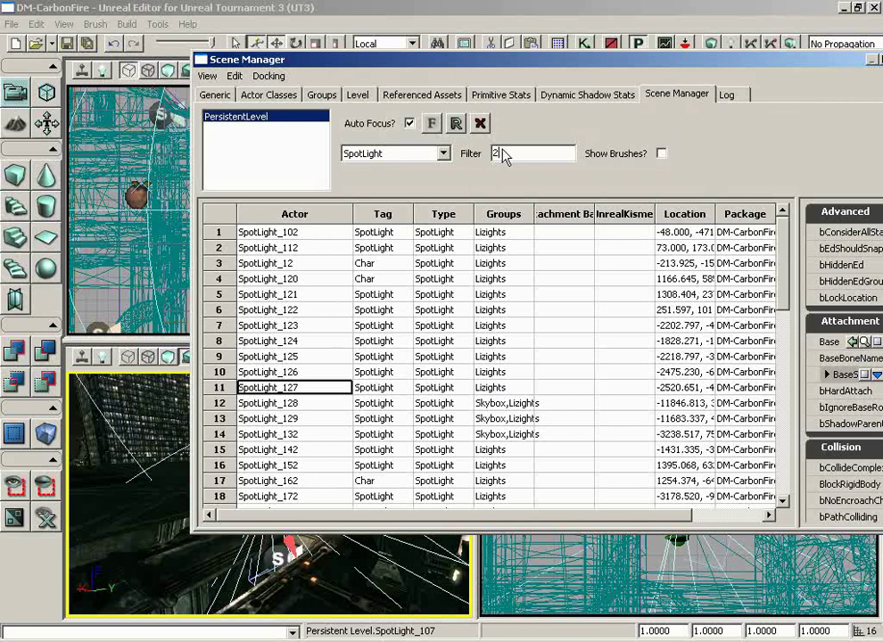
click(442, 153)
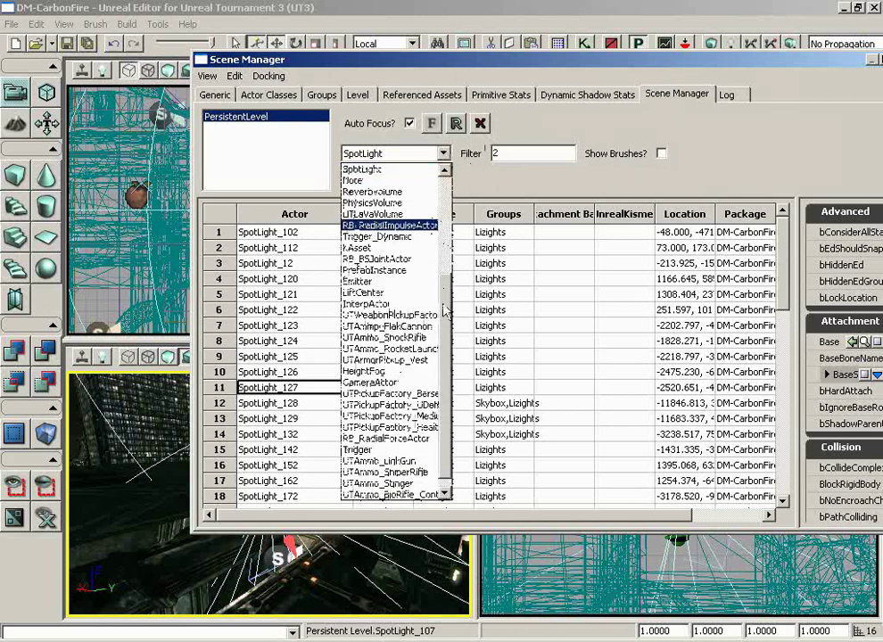
scroll(440, 214, up, 5)
click(392, 168)
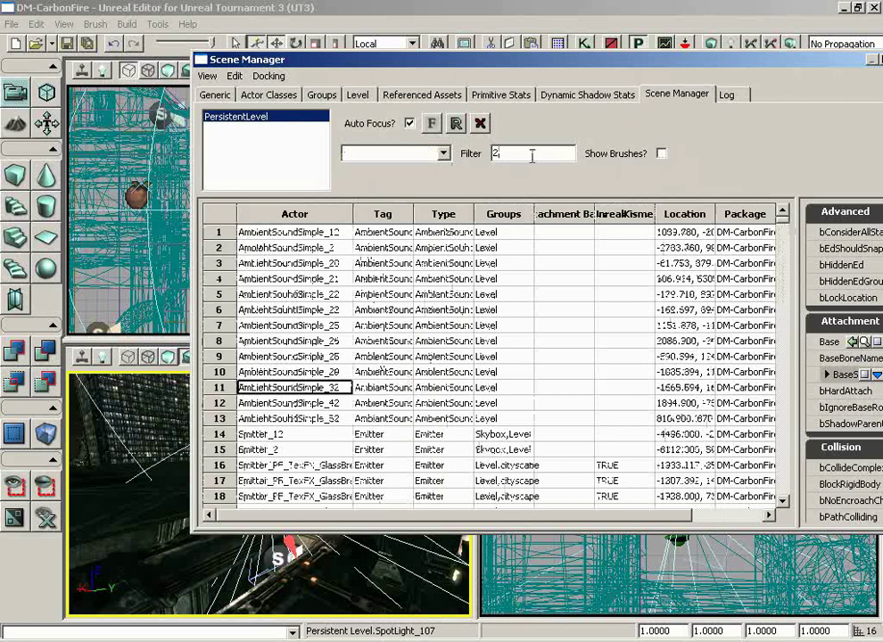
Filter the actor list by the word brush and include brushes in the listing.
text(brush)
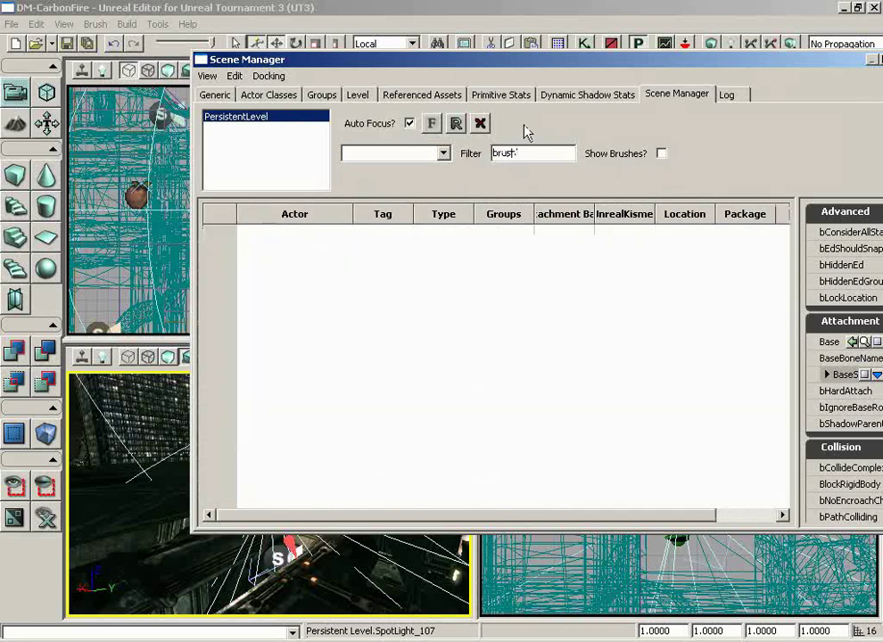
click(661, 153)
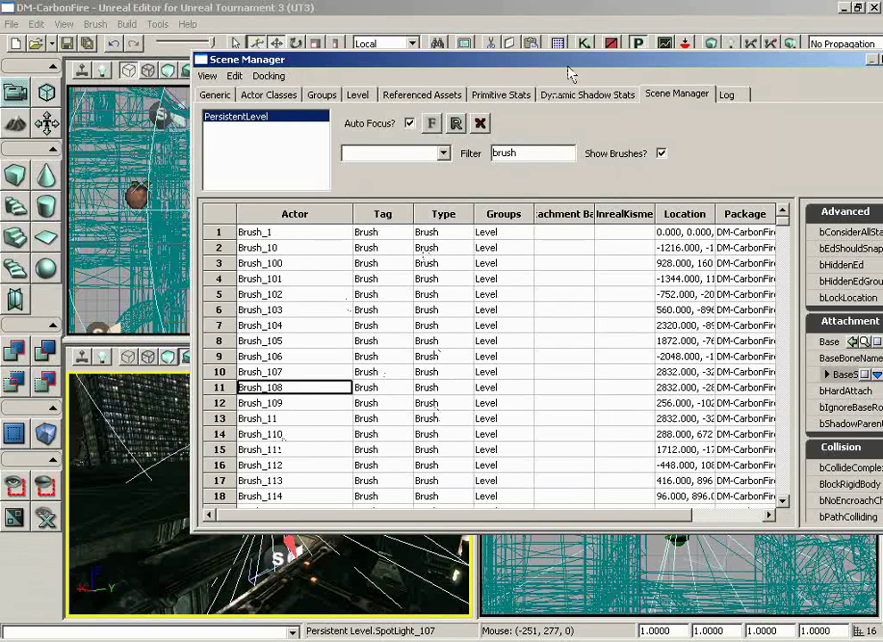
Enlarge the browser window and its property area, and examine the properties of SpotLight_107 down to the Object category.
drag(573, 68, 430, 69)
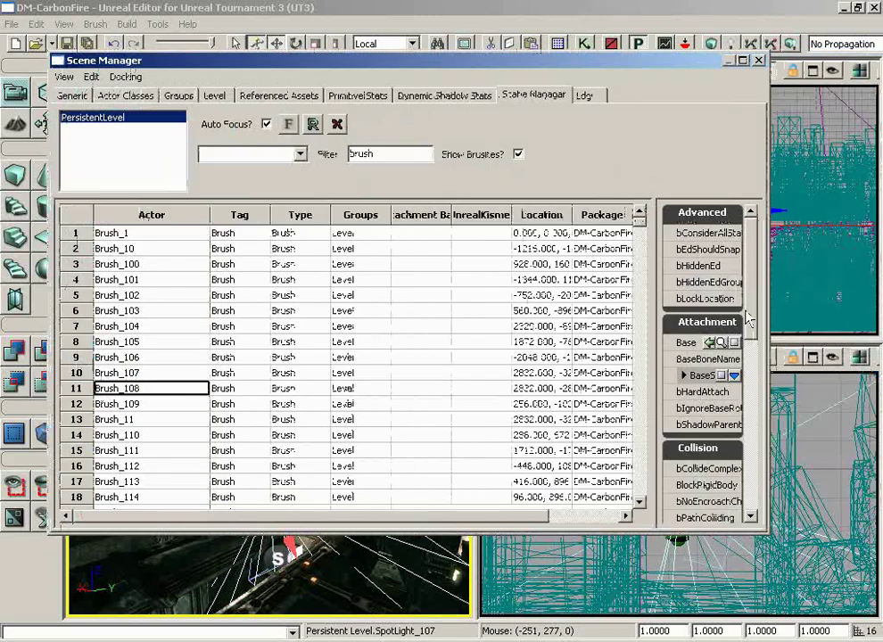
drag(767, 331, 874, 343)
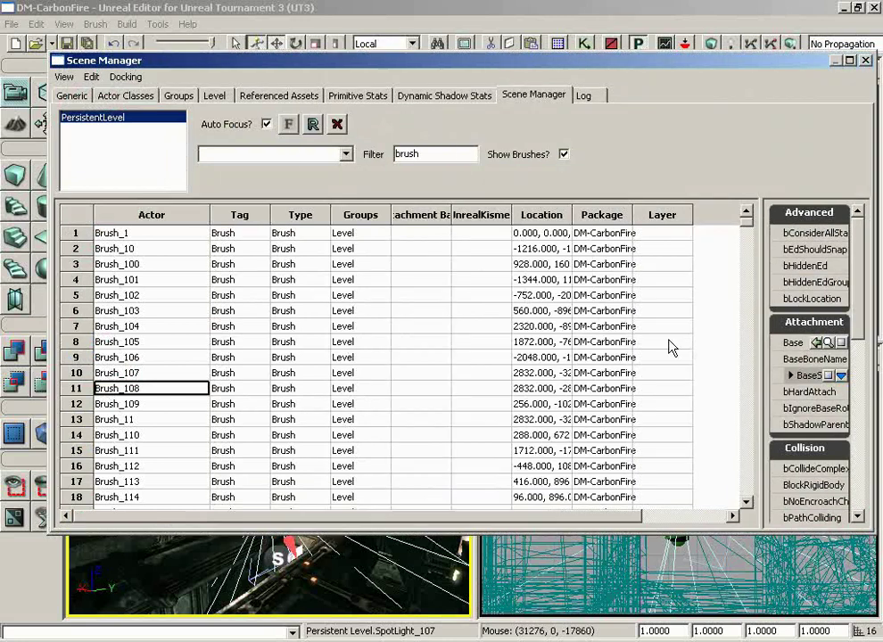
drag(758, 337, 552, 337)
scroll(854, 313, down, 3)
scroll(854, 312, down, 8)
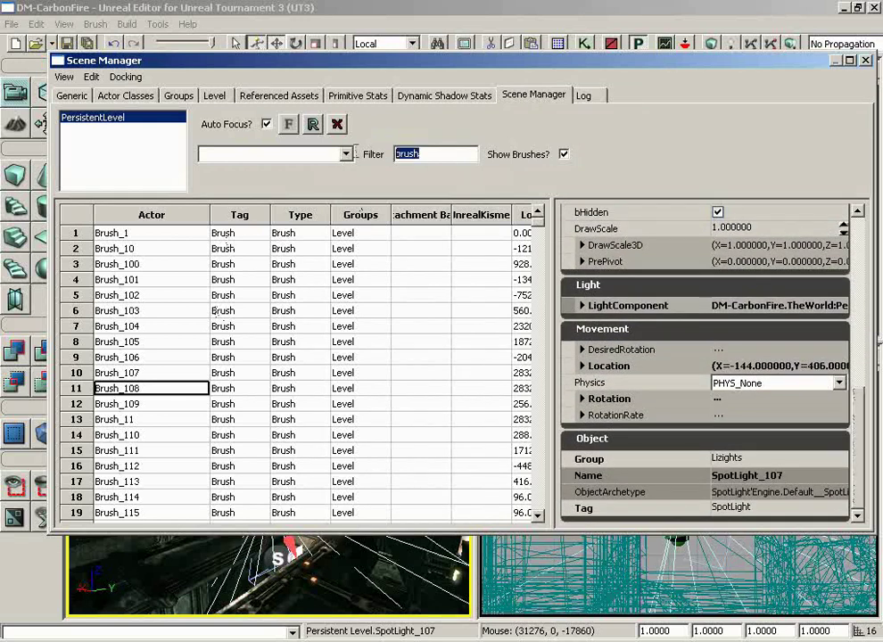
Clear the brush filter text and select the AmbientSoundSimple_13 actor to show its properties.
key(BackSpace)
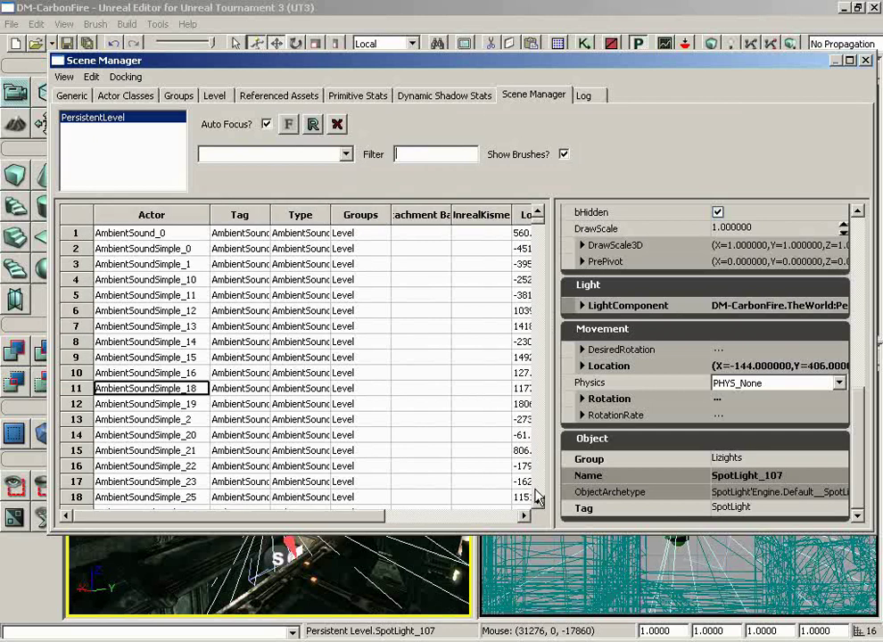
click(140, 327)
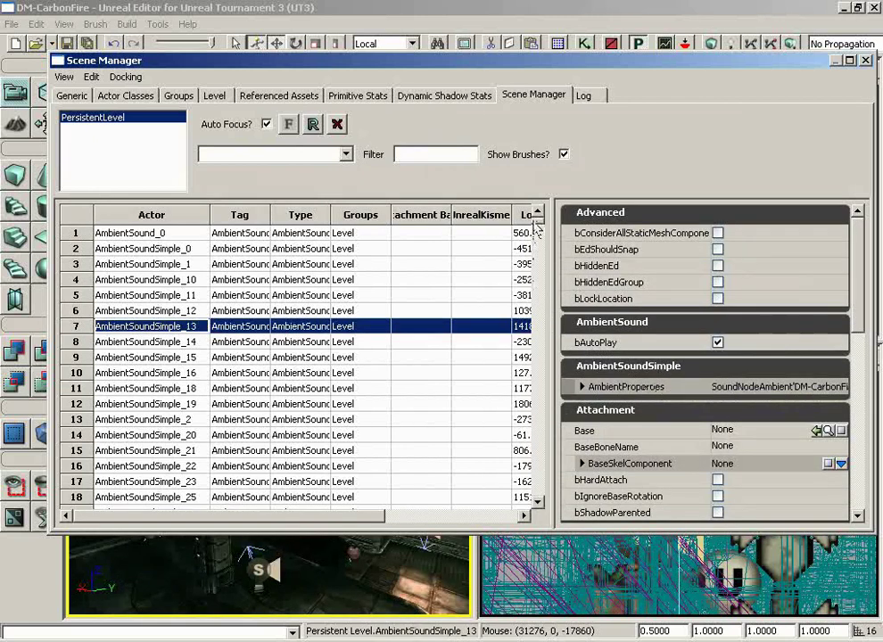
Select the StaticMeshActor_1434 actor and examine its collision, display, movement and object properties.
drag(535, 228, 540, 353)
click(116, 396)
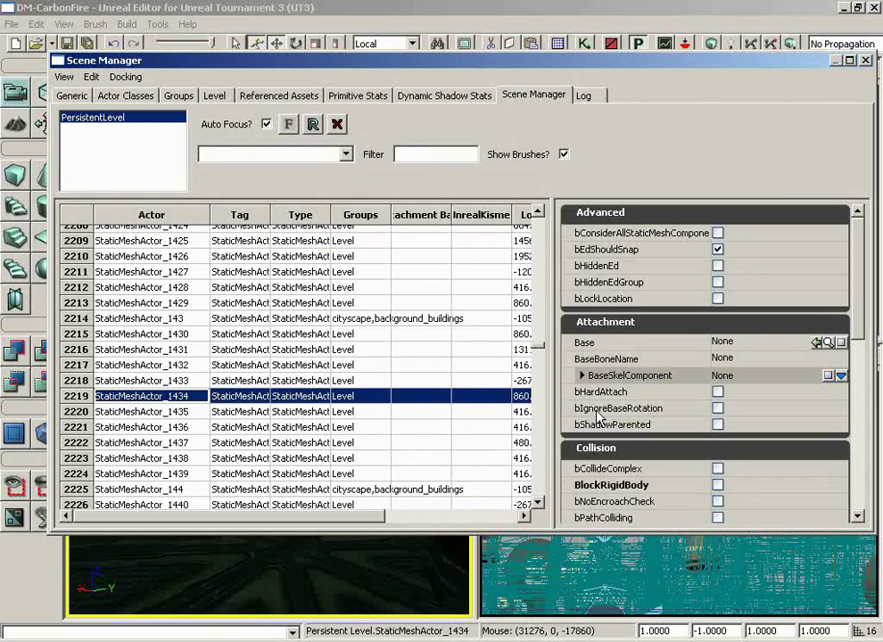
scroll(842, 446, down, 10)
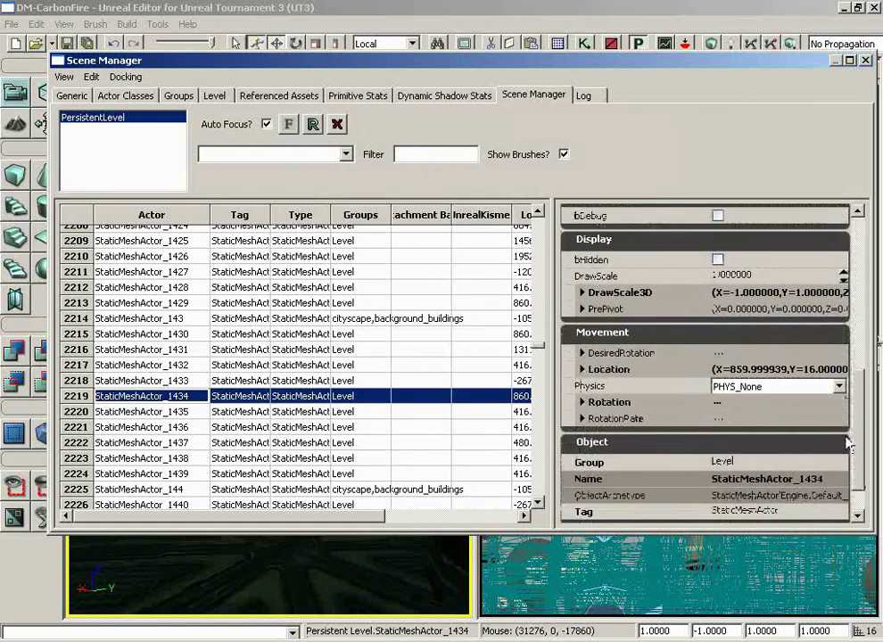
scroll(847, 437, up, 5)
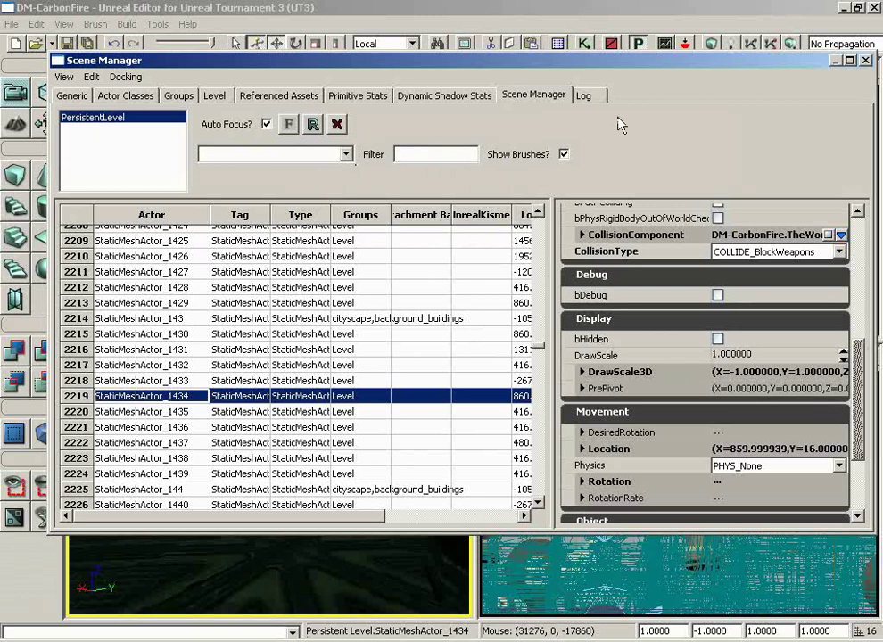
Open the Log and detach it as a floating window, placed lower over the Scene Manager.
click(585, 95)
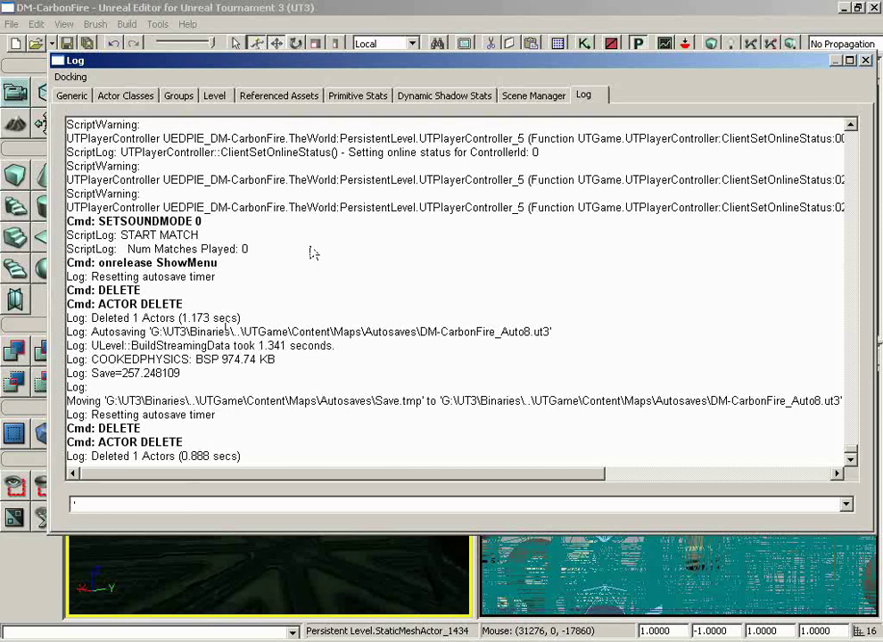
click(73, 77)
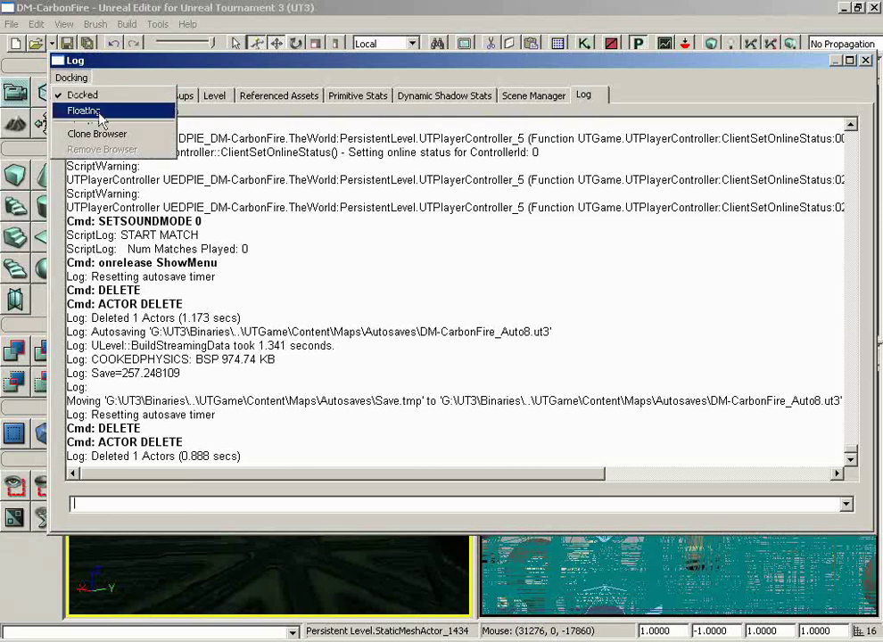
click(99, 112)
drag(475, 36, 521, 267)
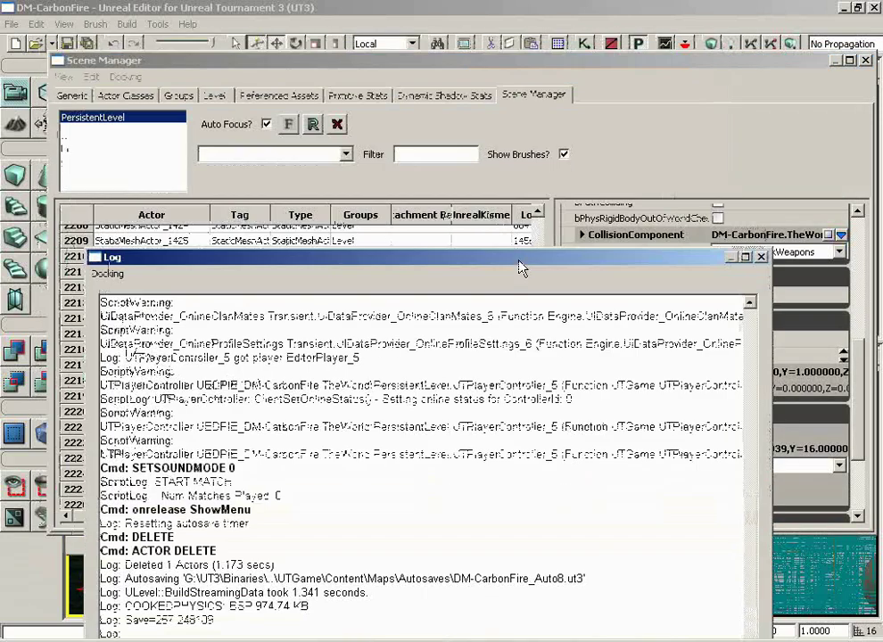
Dock the floating Log back into the browser window.
click(599, 114)
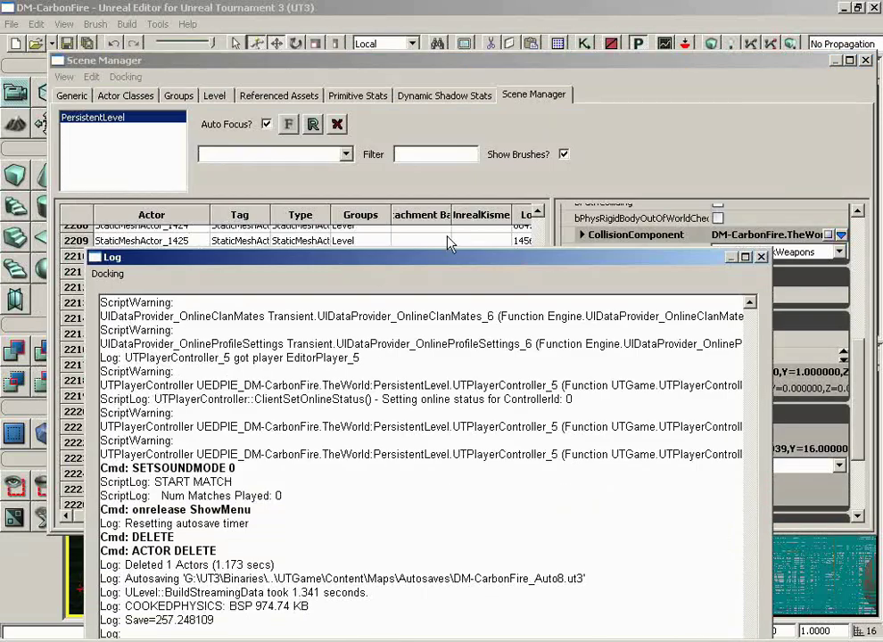
drag(398, 270, 588, 107)
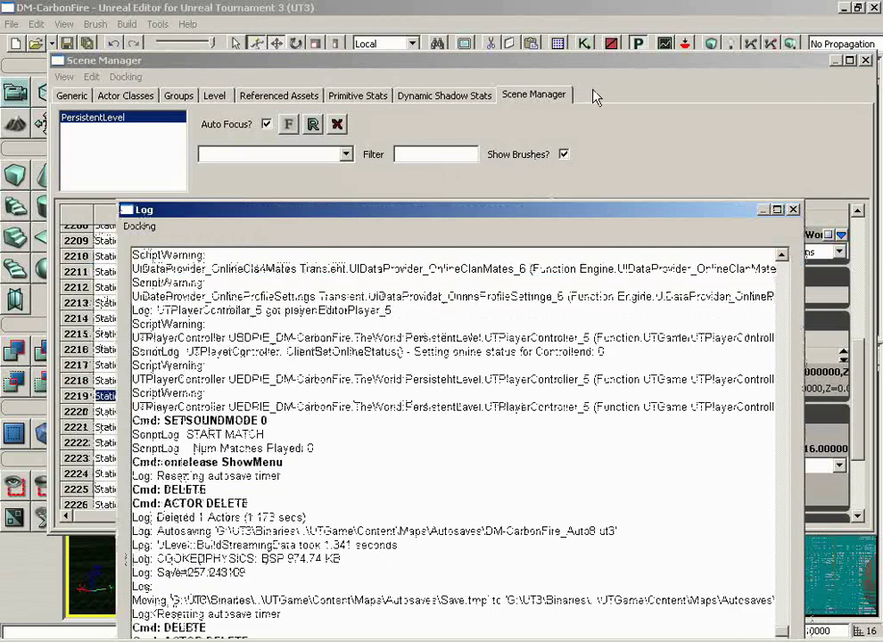
click(139, 225)
click(139, 242)
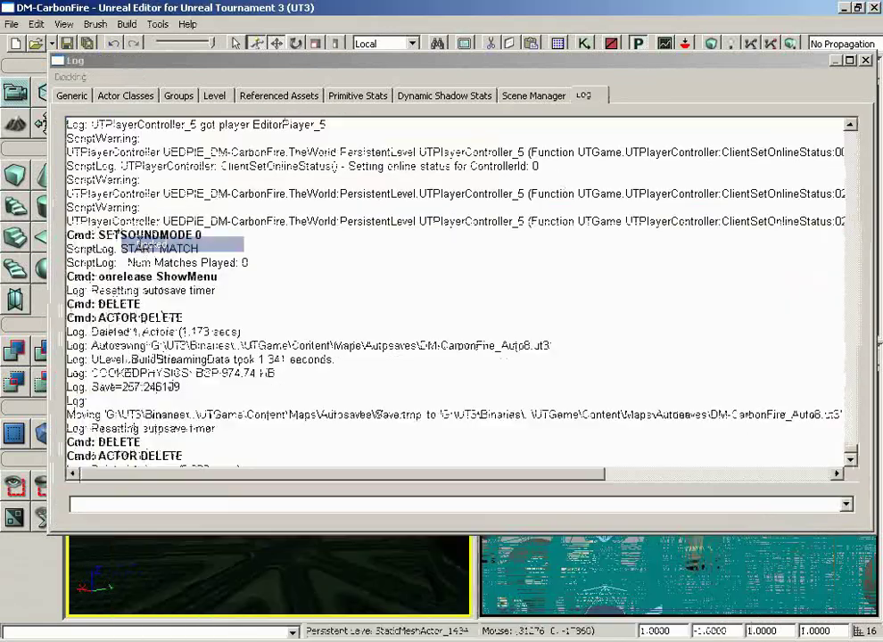
Clone the Log browser and remove the cloned copy.
click(78, 77)
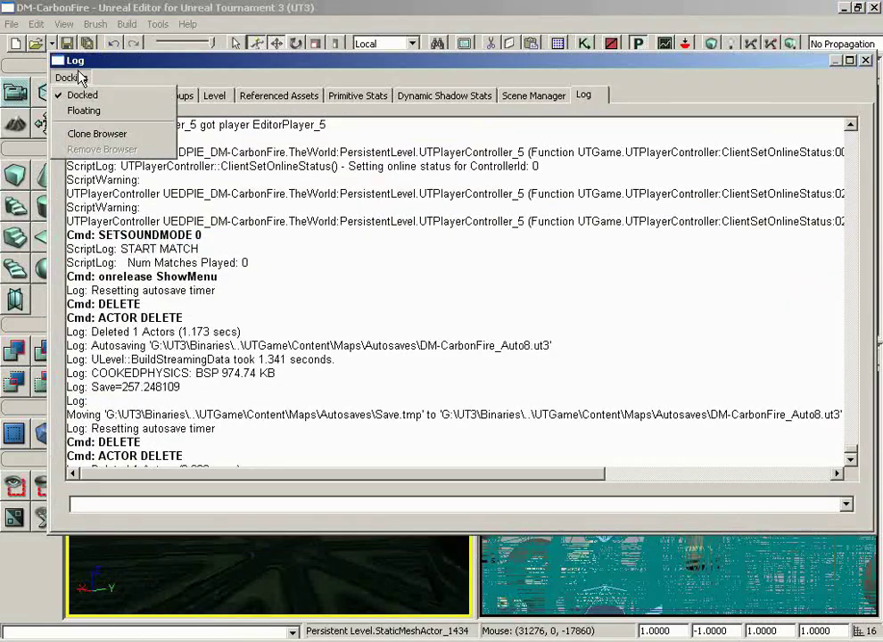
click(98, 134)
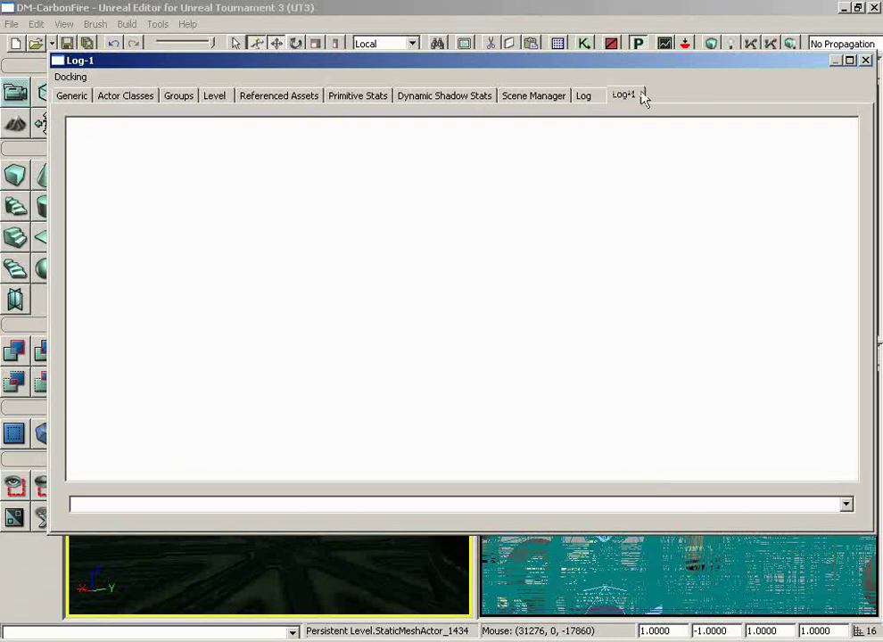
click(71, 78)
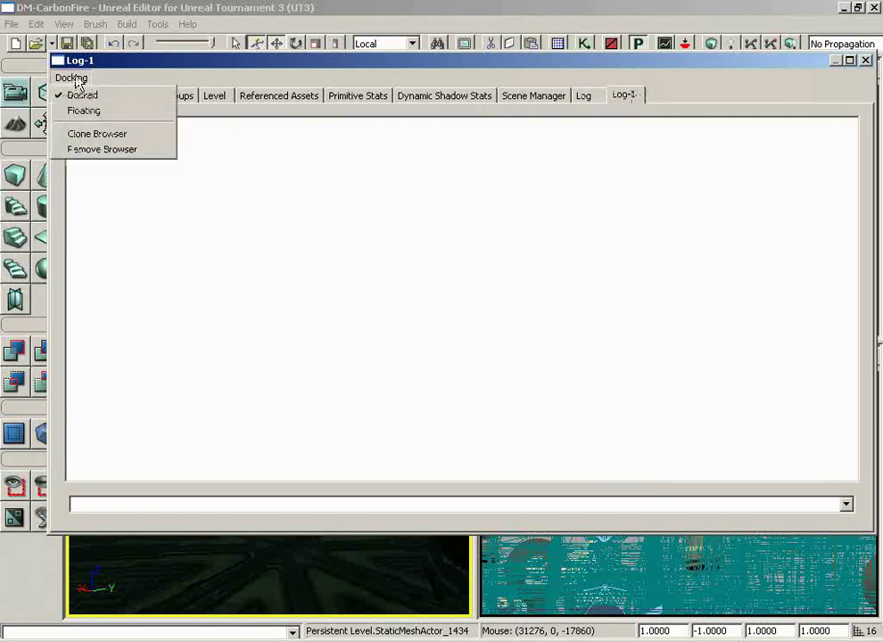
click(98, 152)
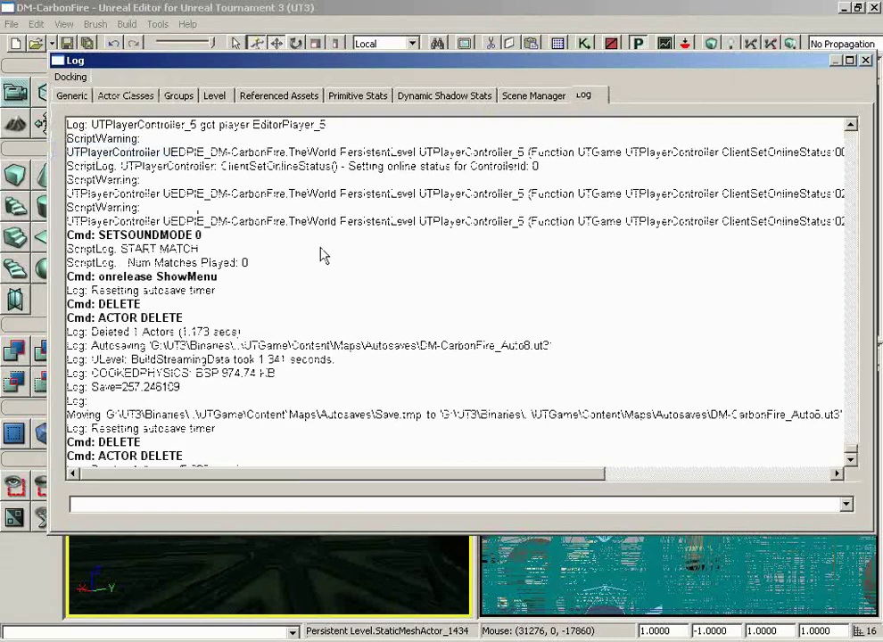